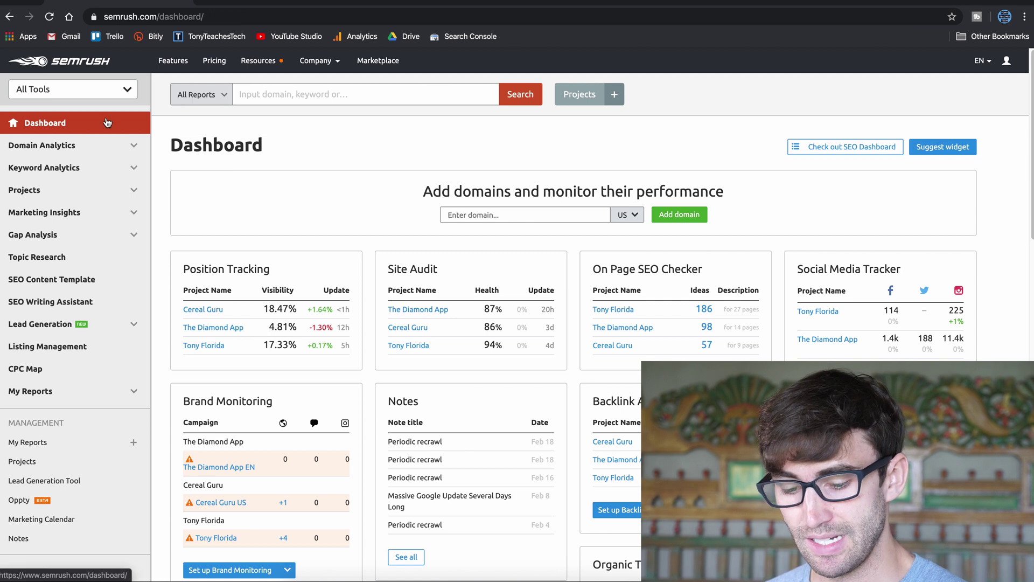
Step: Open the Projects list from the Management section of the sidebar
{"action": "left_click", "coordinate": [40, 467]}
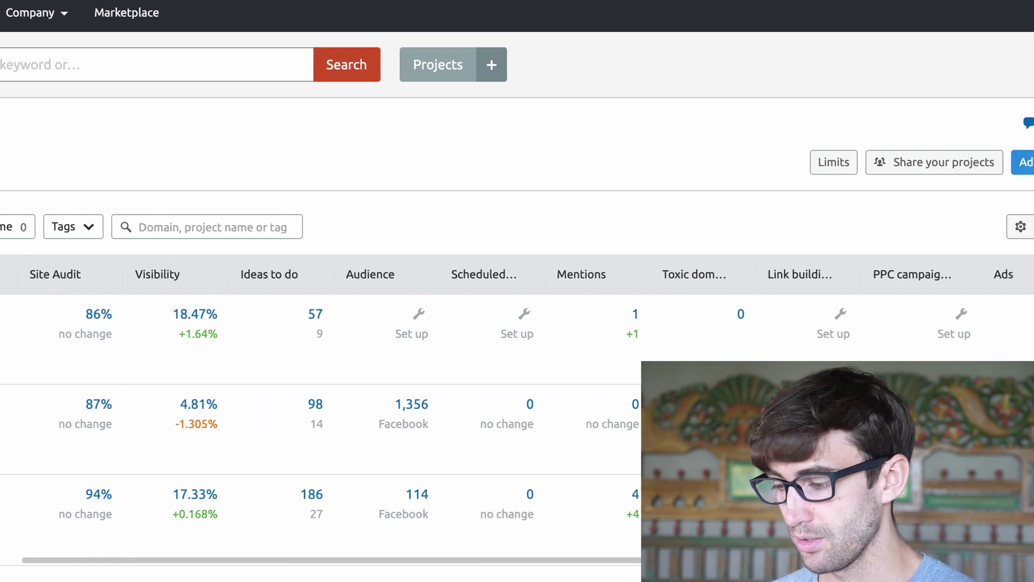
Step: Start a new project with domain tonyteaches.tech and name it Tony Teaches Tech
{"action": "left_click", "coordinate": [969, 167]}
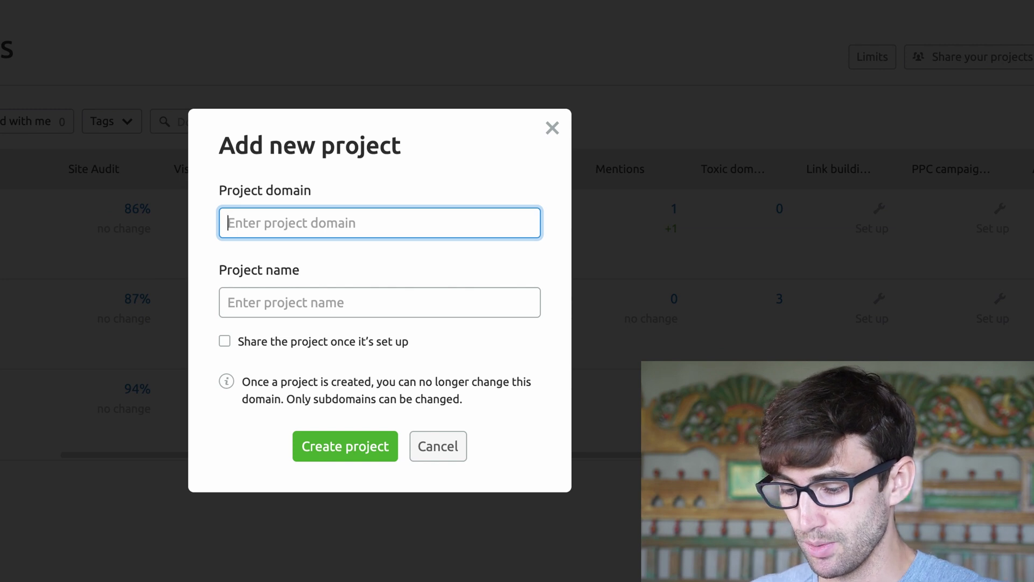
{"action": "type", "text": "tonyteache"}
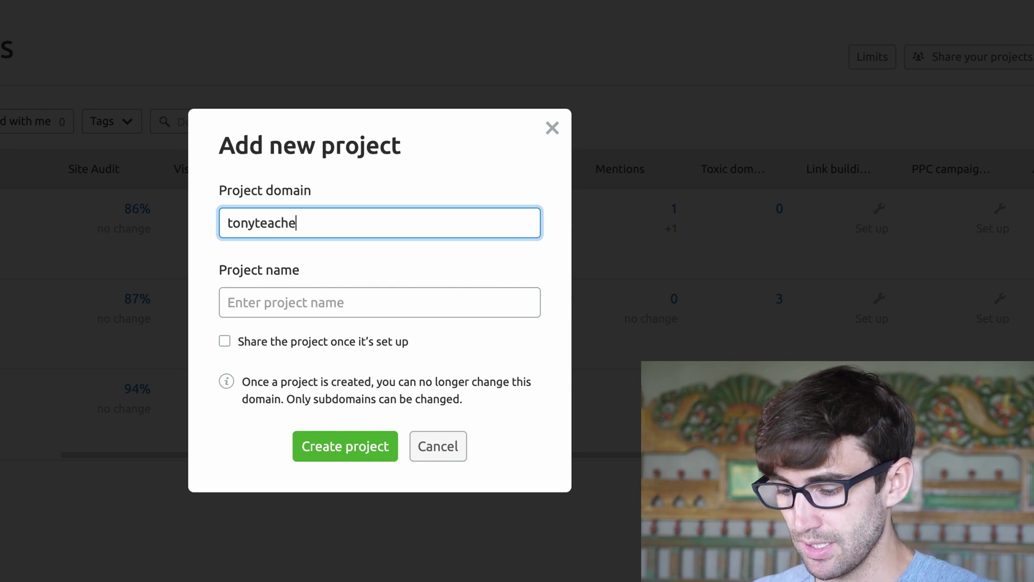
{"action": "type", "text": "s.tech"}
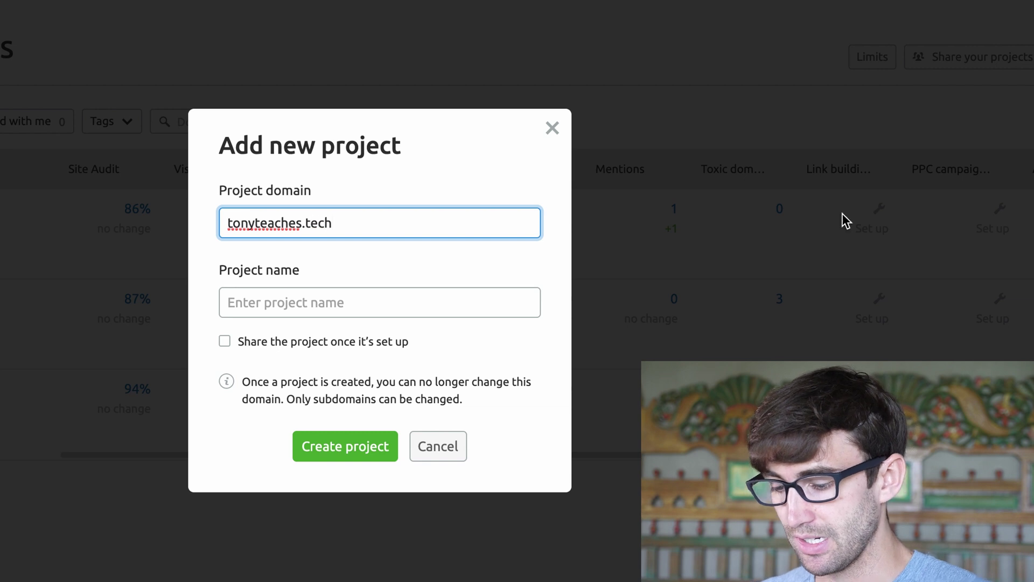
{"action": "left_click", "coordinate": [448, 298]}
{"action": "type", "text": "Tony"}
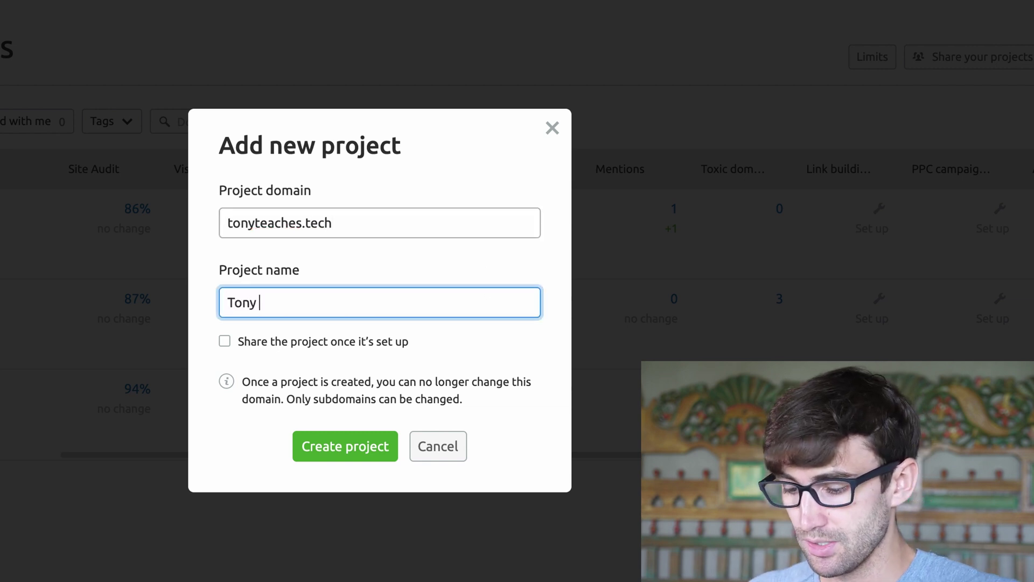
{"action": "type", "text": " Teaches Te"}
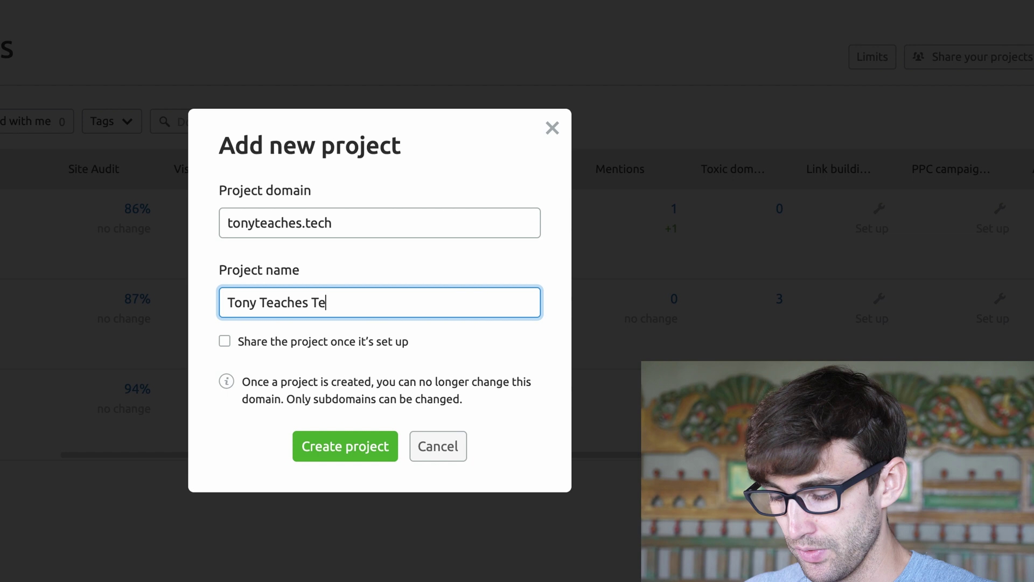
{"action": "type", "text": "ch"}
Step: Create the Tony Teaches Tech project and begin setting up its Site Audit
{"action": "left_click", "coordinate": [348, 449]}
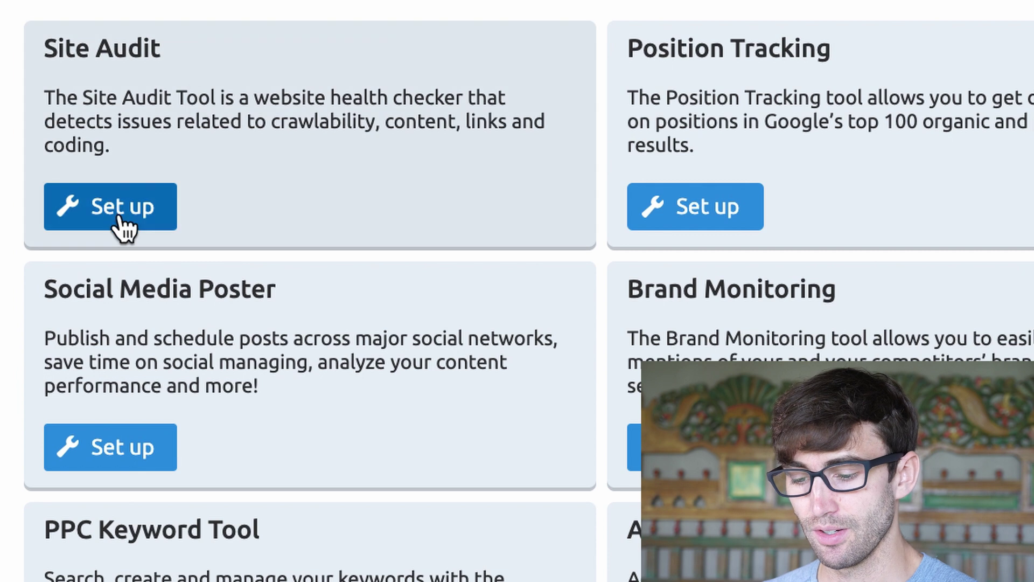
{"action": "left_click", "coordinate": [121, 224]}
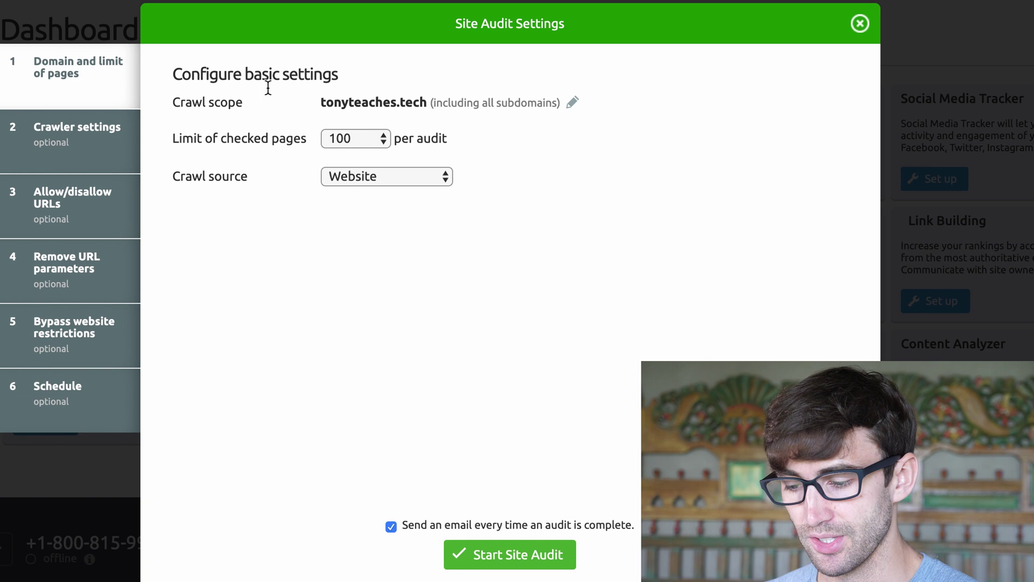
Step: Set a 1,000-page audit limit and a sitemap URL crawl source, then copy the address
{"action": "left_click", "coordinate": [353, 140]}
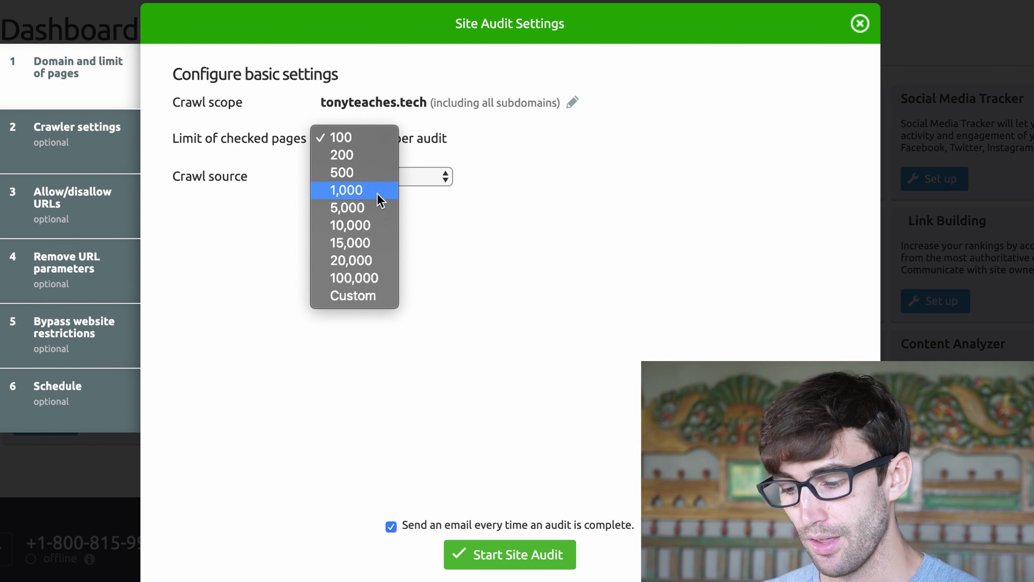
{"action": "left_click", "coordinate": [377, 193]}
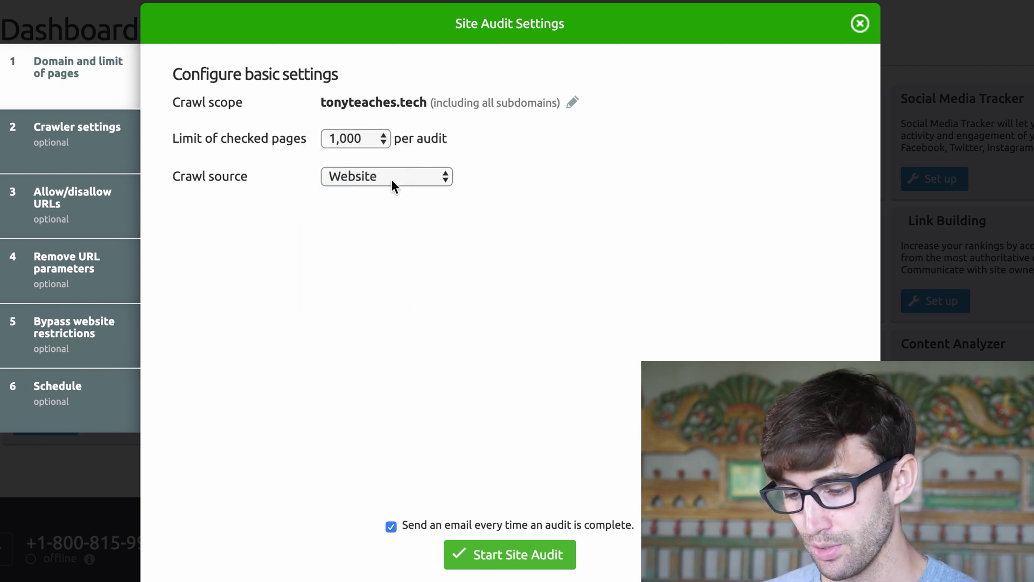
{"action": "left_click", "coordinate": [405, 179]}
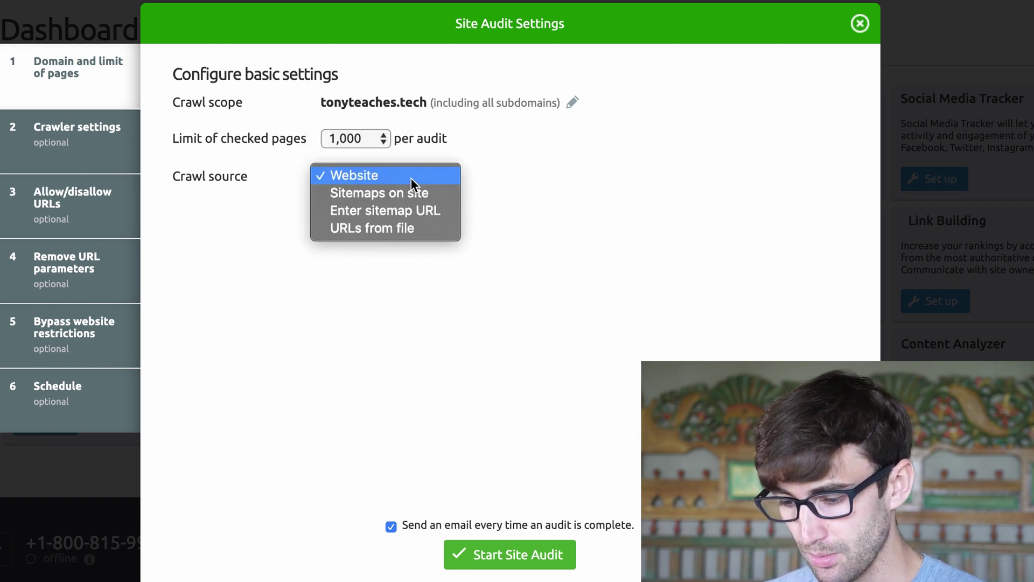
{"action": "left_click", "coordinate": [437, 213]}
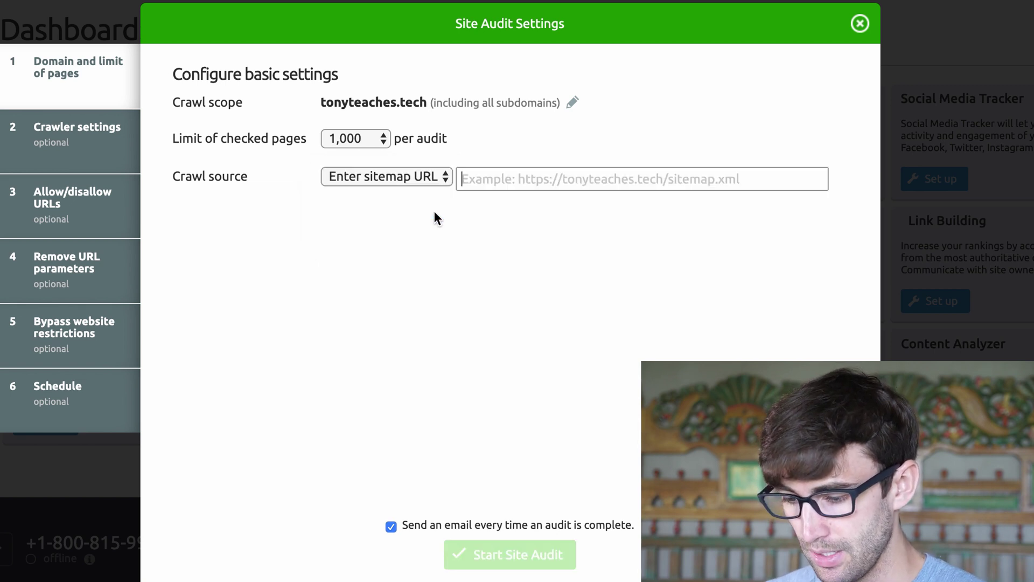
{"action": "type", "text": "ton"}
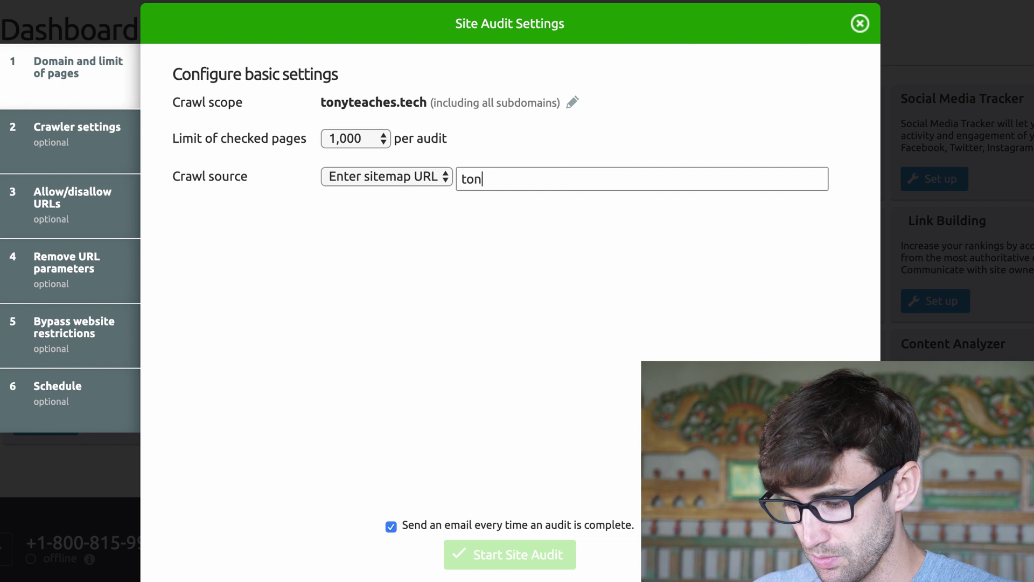
{"action": "key", "text": "BackSpace"}
{"action": "key", "text": "BackSpace"}
{"action": "key", "text": "BackSpace"}
{"action": "type", "text": "htt"}
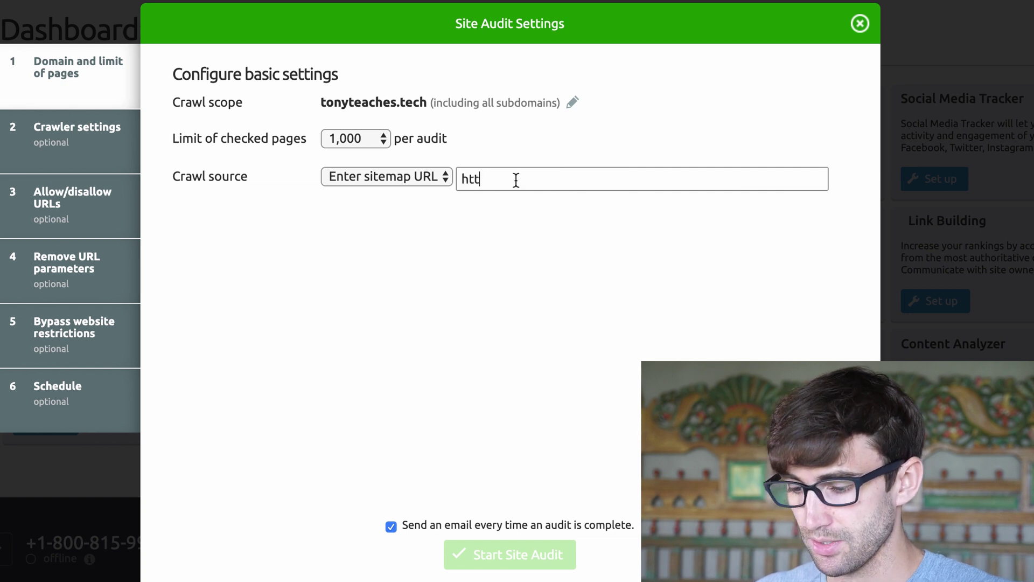
{"action": "type", "text": "ps://tonyte"}
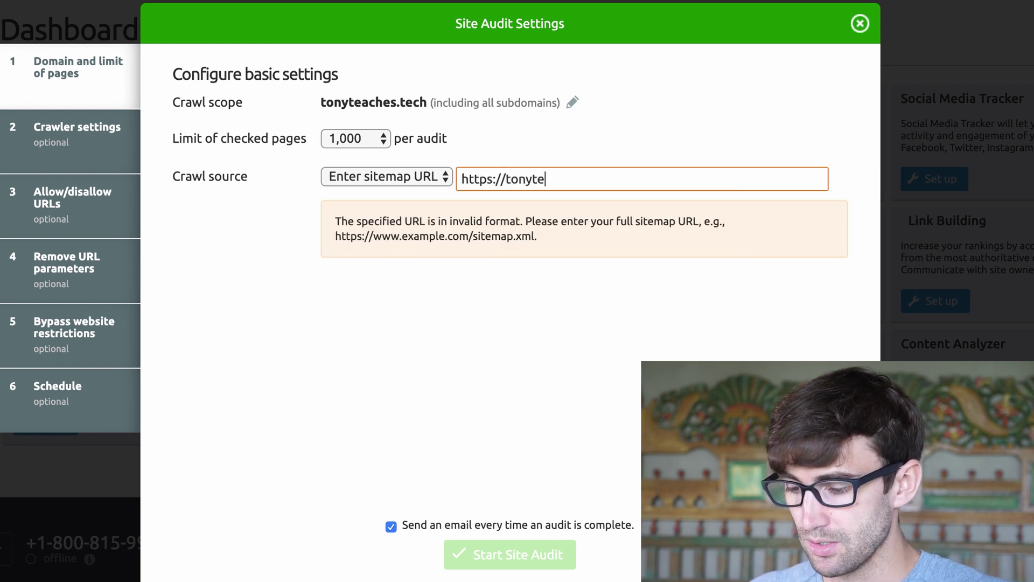
{"action": "type", "text": "aches.tech/sitemap_"}
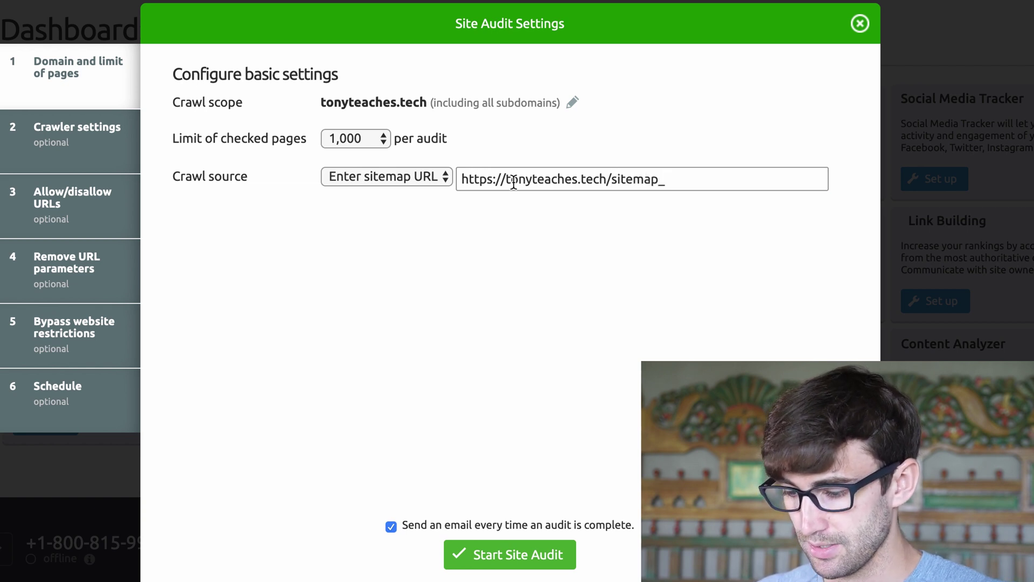
{"action": "type", "text": "index.ht"}
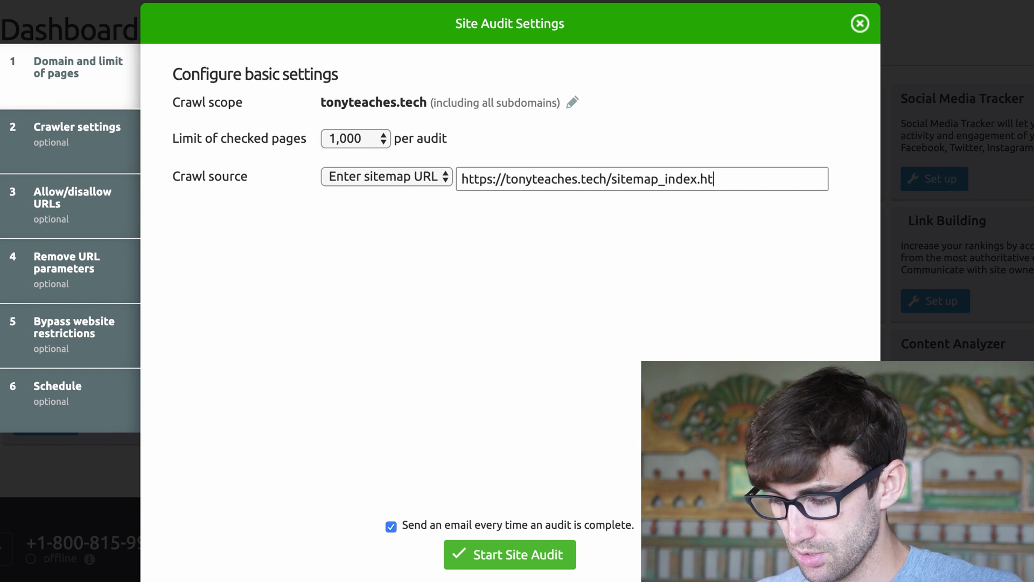
{"action": "type", "text": "ml"}
{"action": "key", "text": "super+a"}
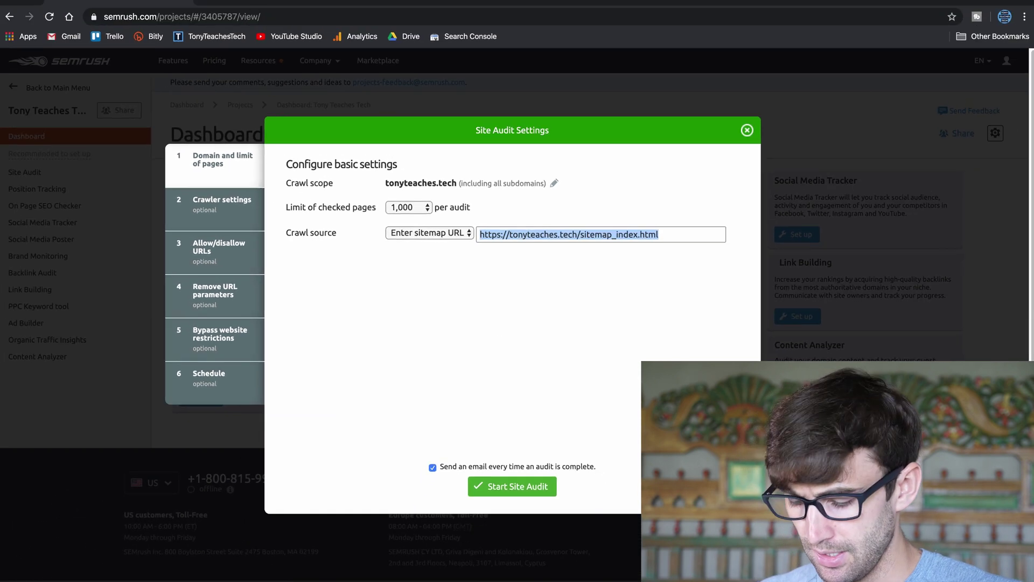
Step: Load the copied sitemap address in a new Chrome tab to check it
{"action": "key", "text": "super+c"}
{"action": "key", "text": "super+t"}
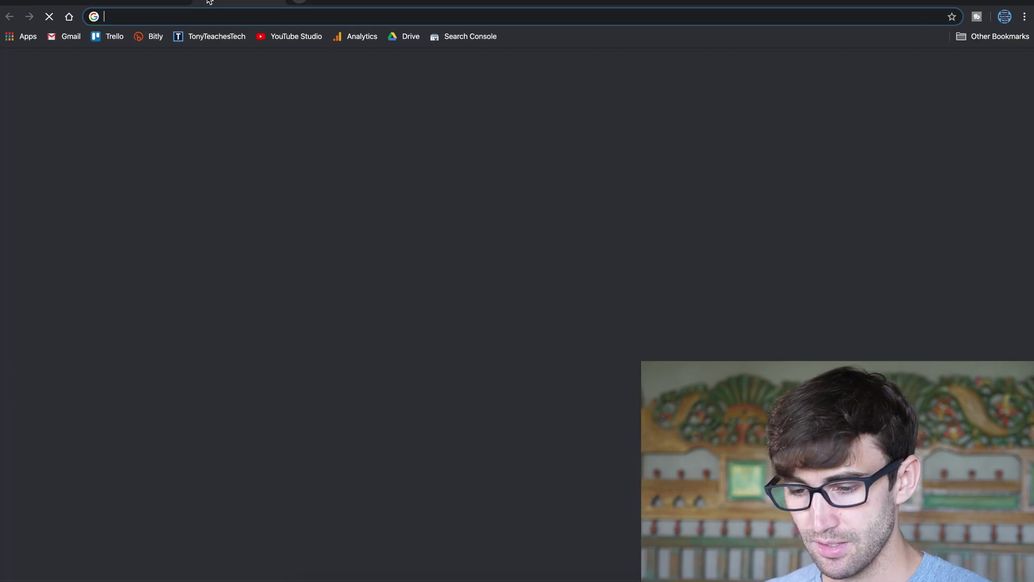
{"action": "key", "text": "super+v"}
{"action": "key", "text": "Return"}
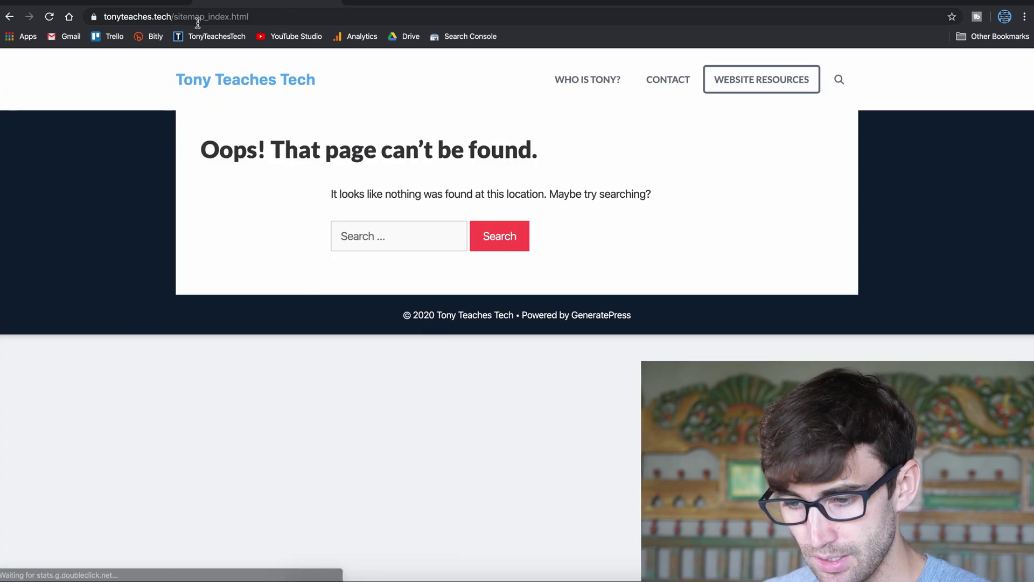
{"action": "left_click_drag", "start_coordinate": [229, 17], "coordinate": [283, 16]}
{"action": "type", "text": "xml"}
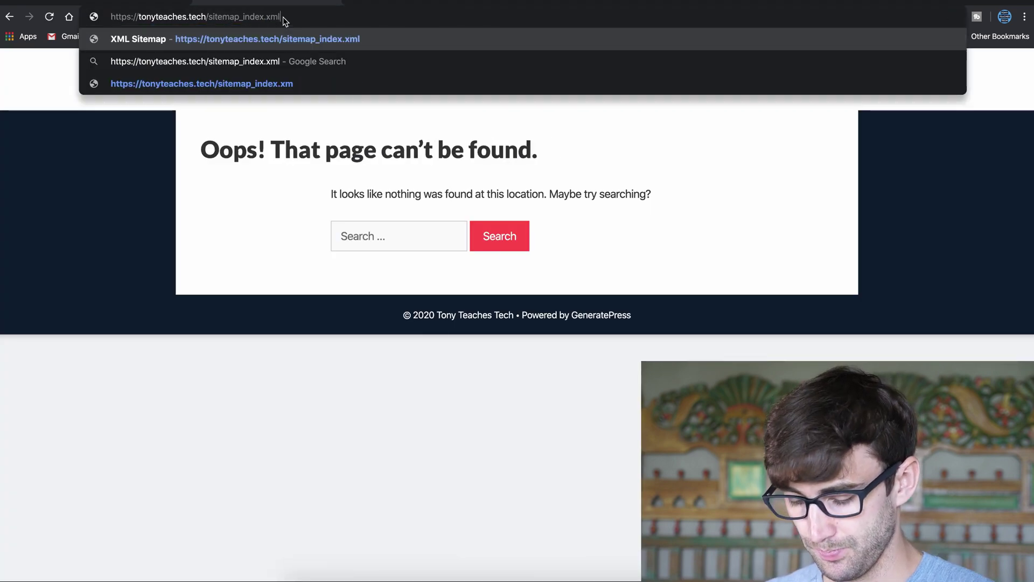
{"action": "key", "text": "Return"}
{"action": "left_click", "coordinate": [283, 17]}
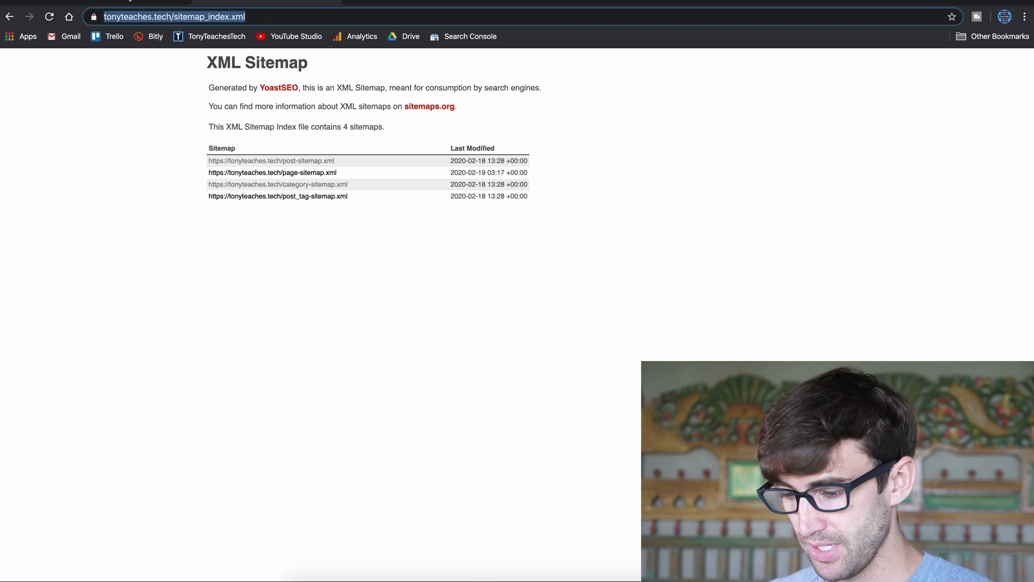
{"action": "key", "text": "ctrl+c"}
{"action": "key", "text": "ctrl+Tab"}
{"action": "key", "text": "ctrl+v"}
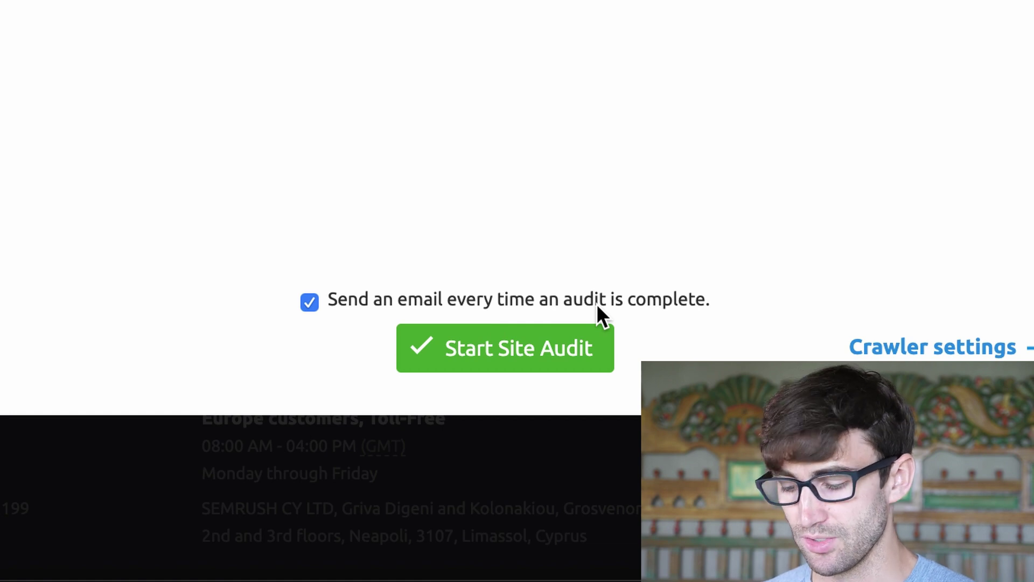
Step: Start the Site Audit crawl of tonyteaches.tech
{"action": "left_click", "coordinate": [540, 362]}
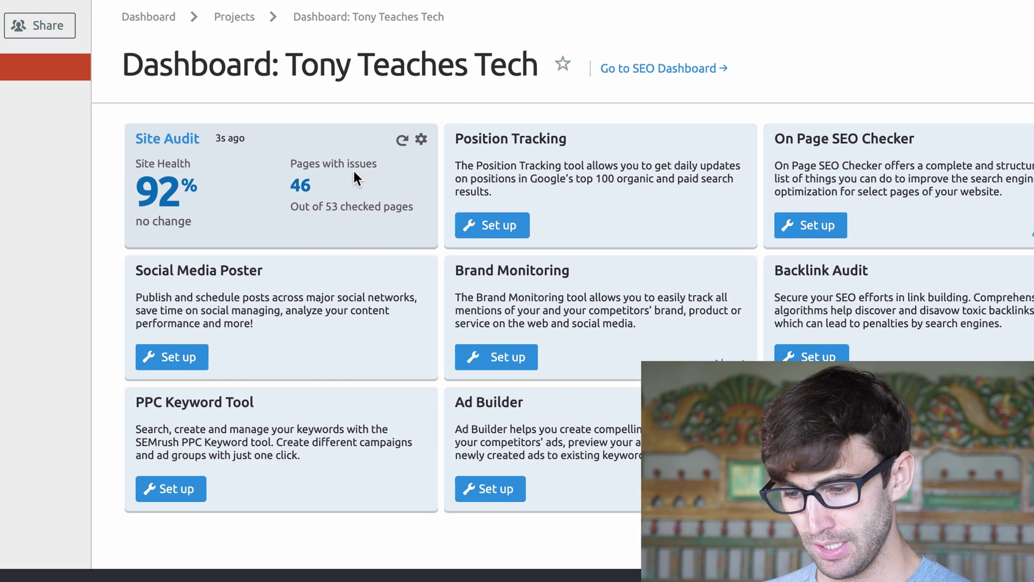
Step: Open the full Site Audit report and dismiss the Site Health Score announcement
{"action": "left_click", "coordinate": [354, 170]}
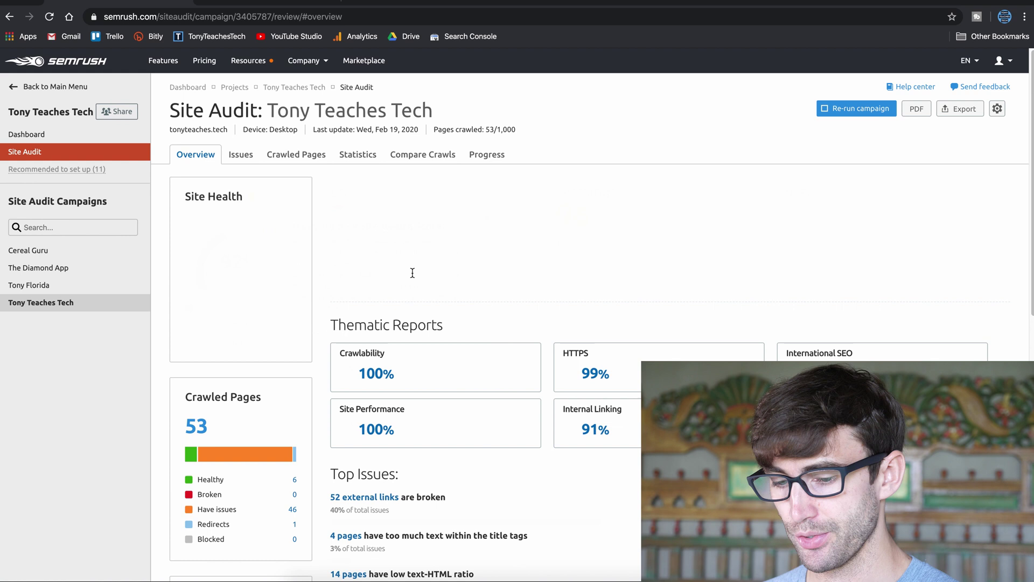
{"action": "left_click", "coordinate": [315, 331]}
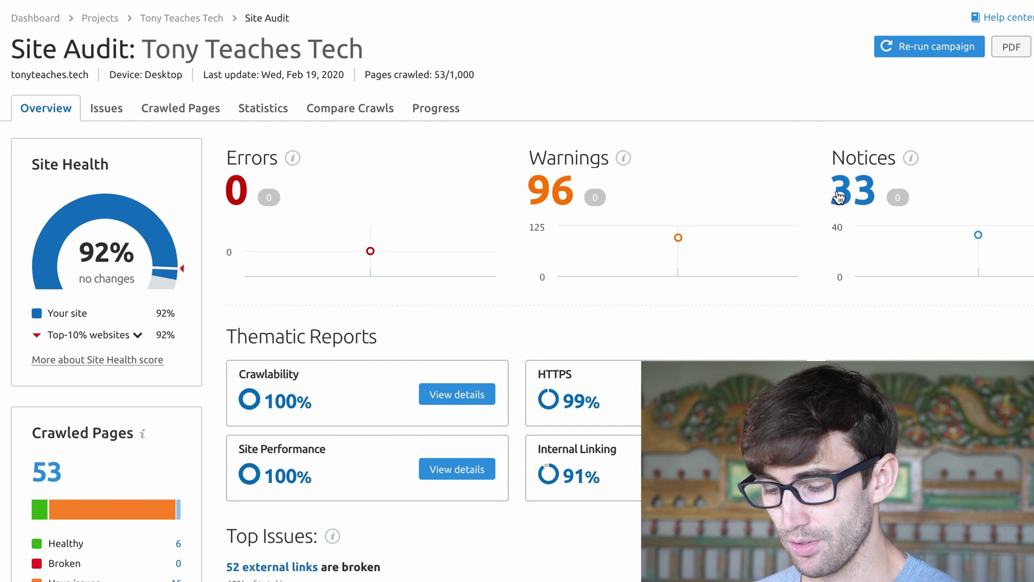
{"action": "scroll", "coordinate": [565, 287], "scroll_direction": "down", "scroll_amount": 3}
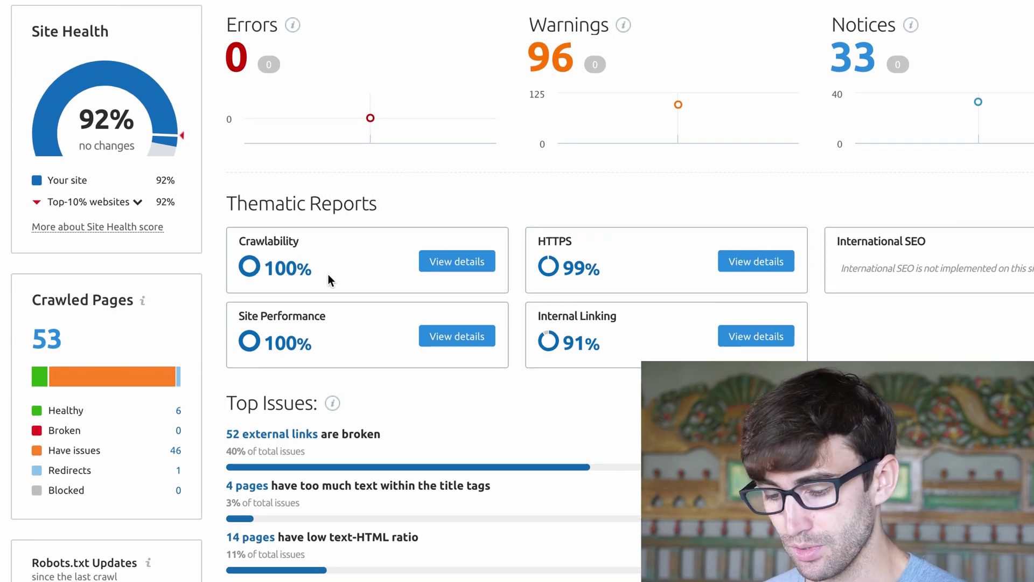
Step: Open the Site Performance details, which show a 100% score
{"action": "left_click", "coordinate": [476, 342]}
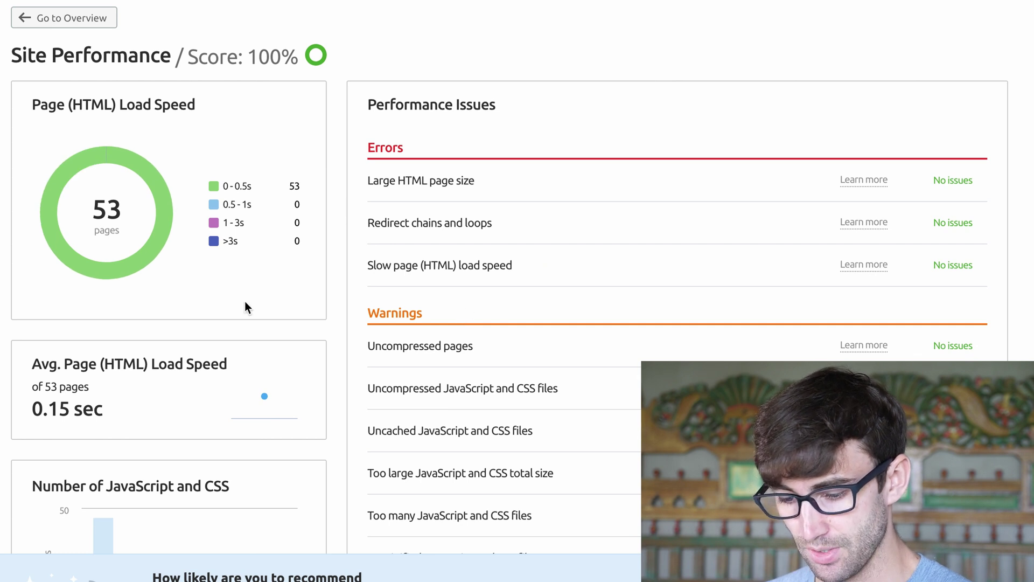
{"action": "double_click", "coordinate": [73, 407]}
{"action": "scroll", "coordinate": [73, 407], "scroll_direction": "down", "scroll_amount": 1}
{"action": "scroll", "coordinate": [73, 407], "scroll_direction": "down", "scroll_amount": 1}
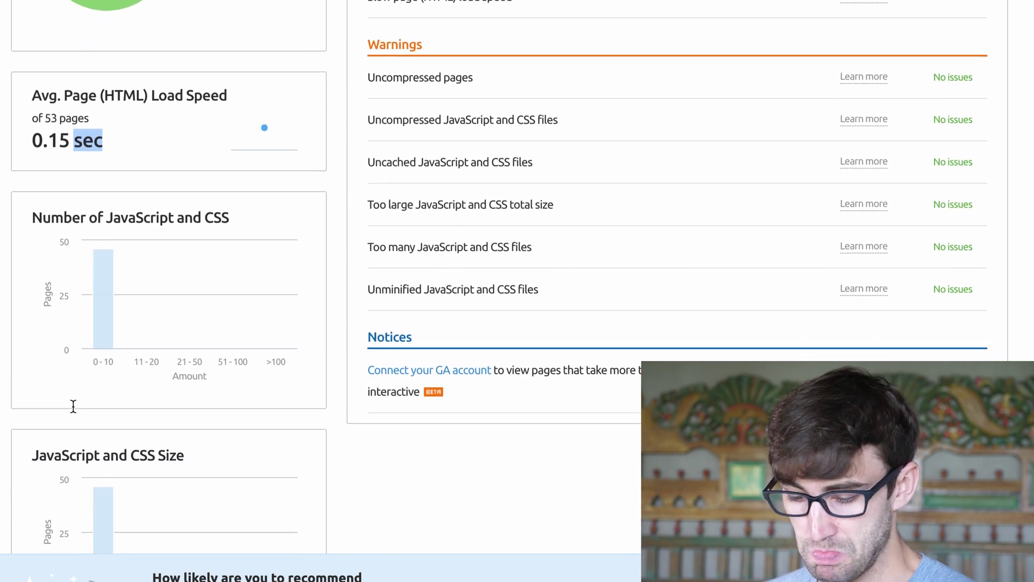
{"action": "scroll", "coordinate": [72, 407], "scroll_direction": "down", "scroll_amount": 2}
{"action": "scroll", "coordinate": [73, 408], "scroll_direction": "up", "scroll_amount": 7}
{"action": "scroll", "coordinate": [73, 406], "scroll_direction": "down", "scroll_amount": 1}
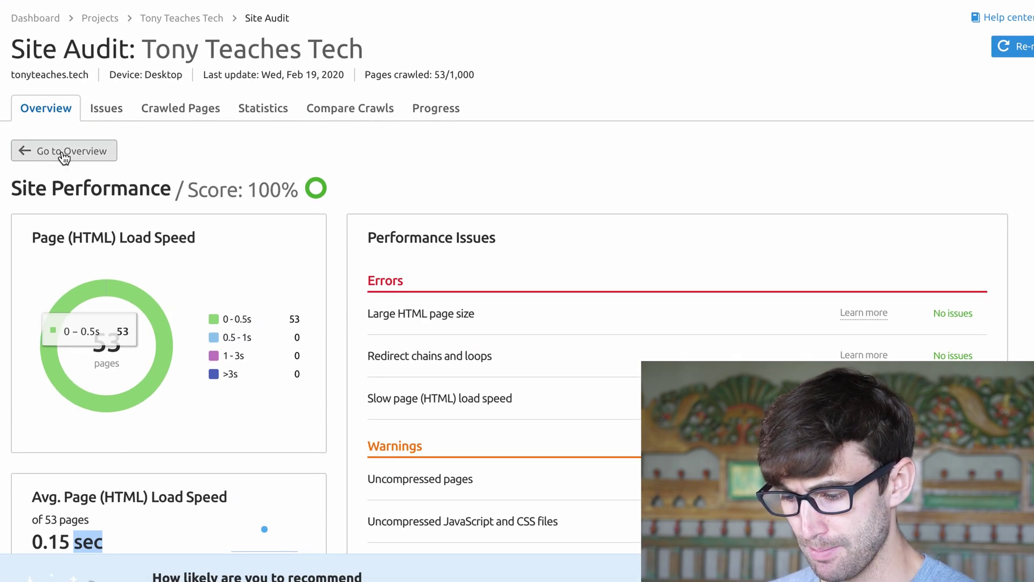
Step: Open the HTTPS Implementation report showing 99% and 2 subdomains without HSTS
{"action": "left_click", "coordinate": [64, 152]}
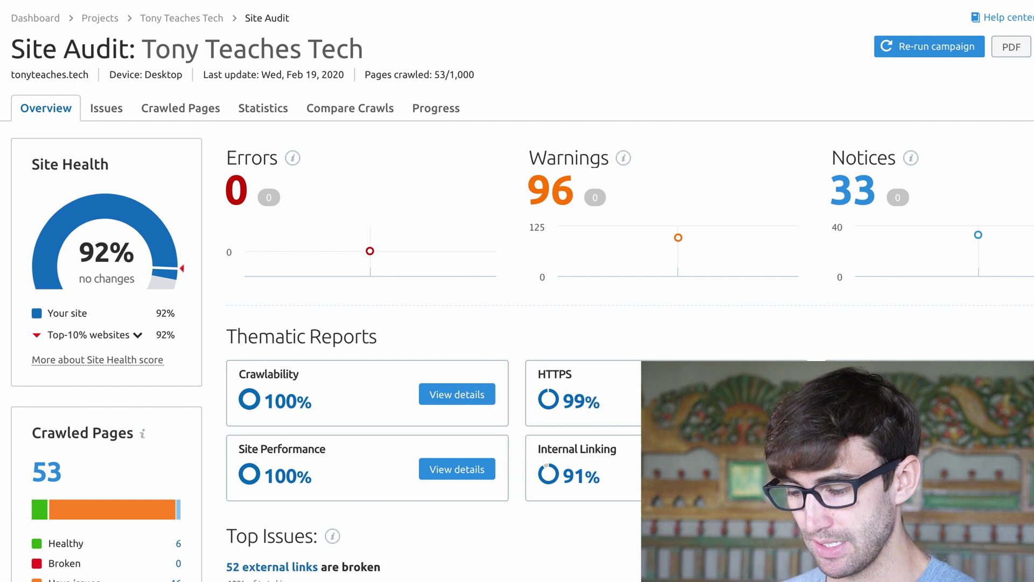
{"action": "left_click", "coordinate": [555, 375]}
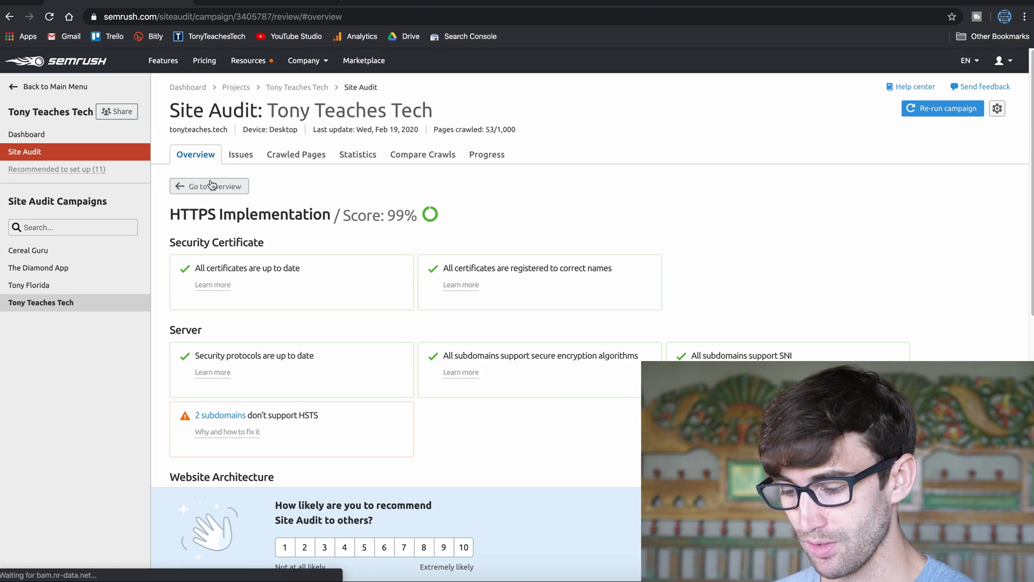
Step: From the overview, list the warnings and open the 52 broken external links table
{"action": "left_click", "coordinate": [207, 185]}
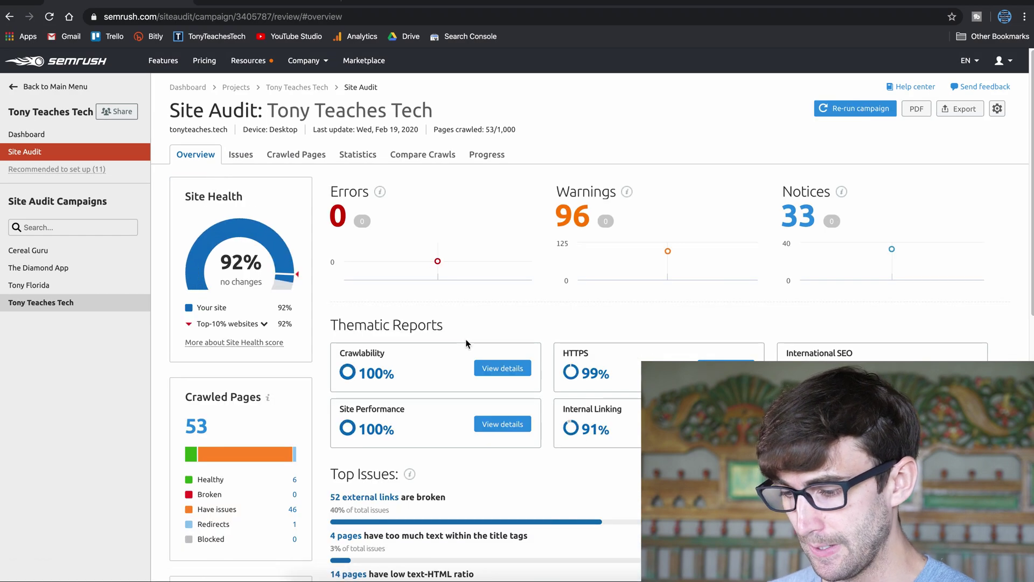
{"action": "left_click", "coordinate": [575, 216]}
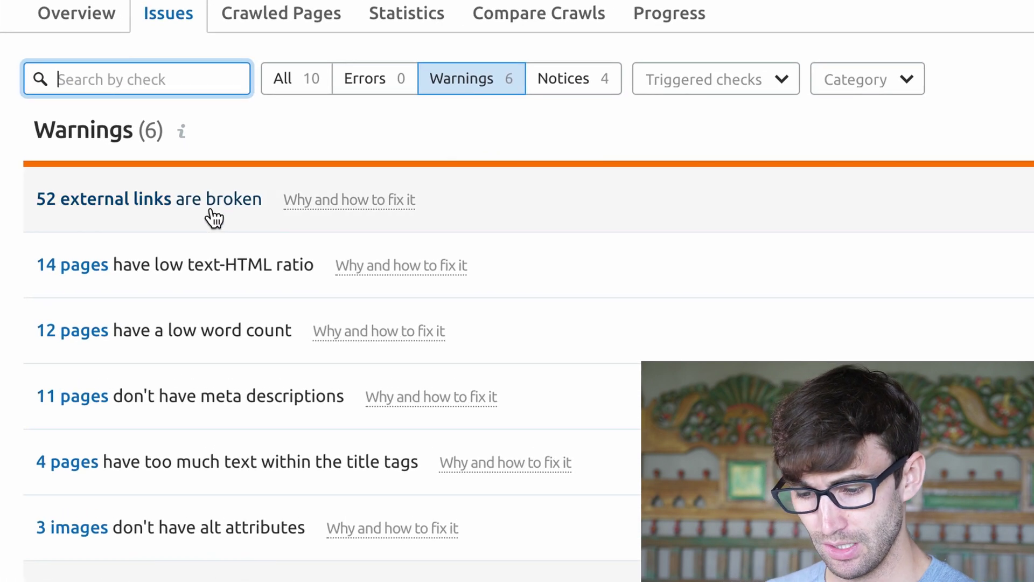
{"action": "left_click", "coordinate": [131, 201]}
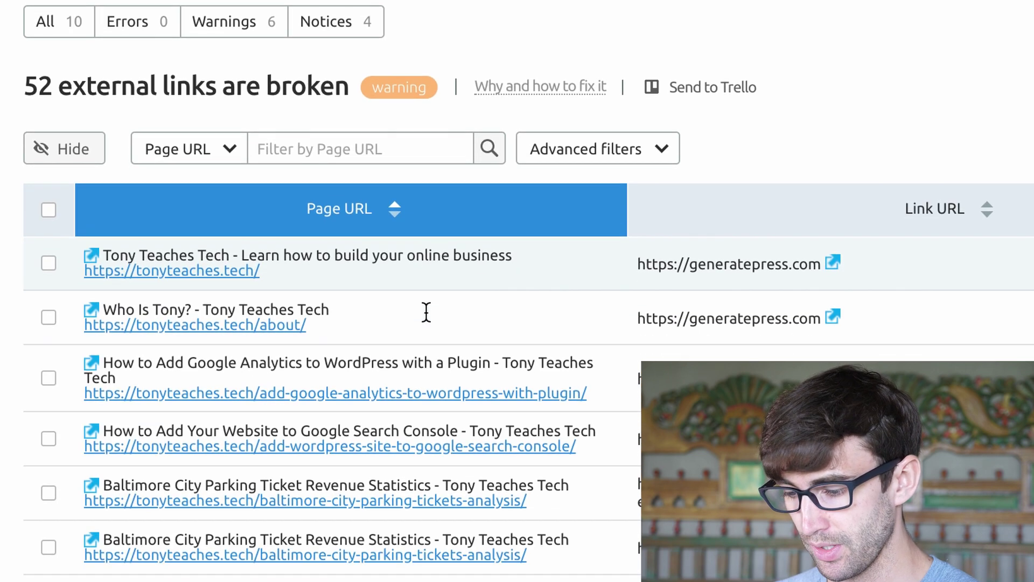
{"action": "scroll", "coordinate": [426, 320], "scroll_direction": "down", "scroll_amount": 3}
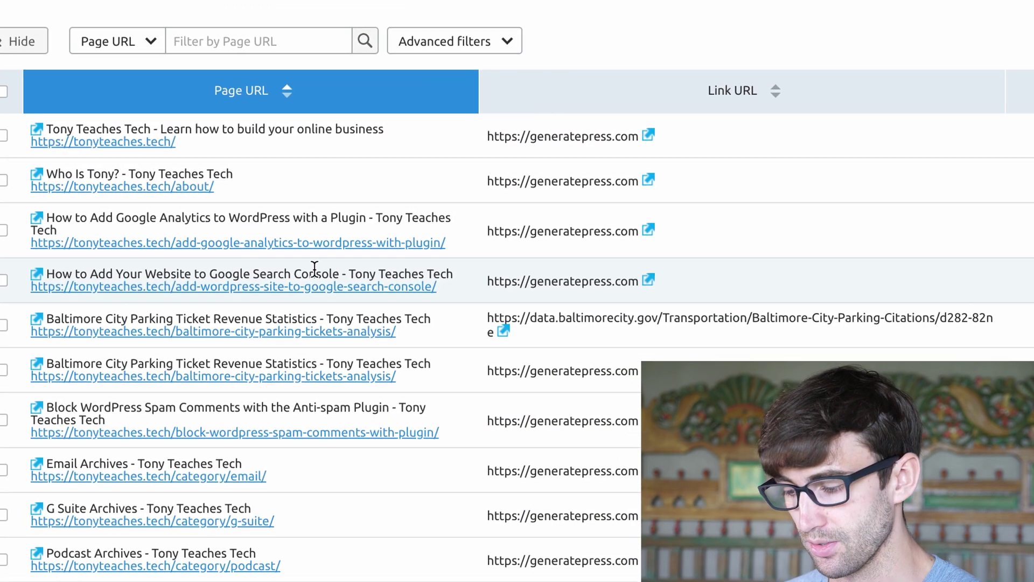
{"action": "scroll", "coordinate": [313, 270], "scroll_direction": "down", "scroll_amount": 3}
{"action": "scroll", "coordinate": [272, 268], "scroll_direction": "up", "scroll_amount": 1}
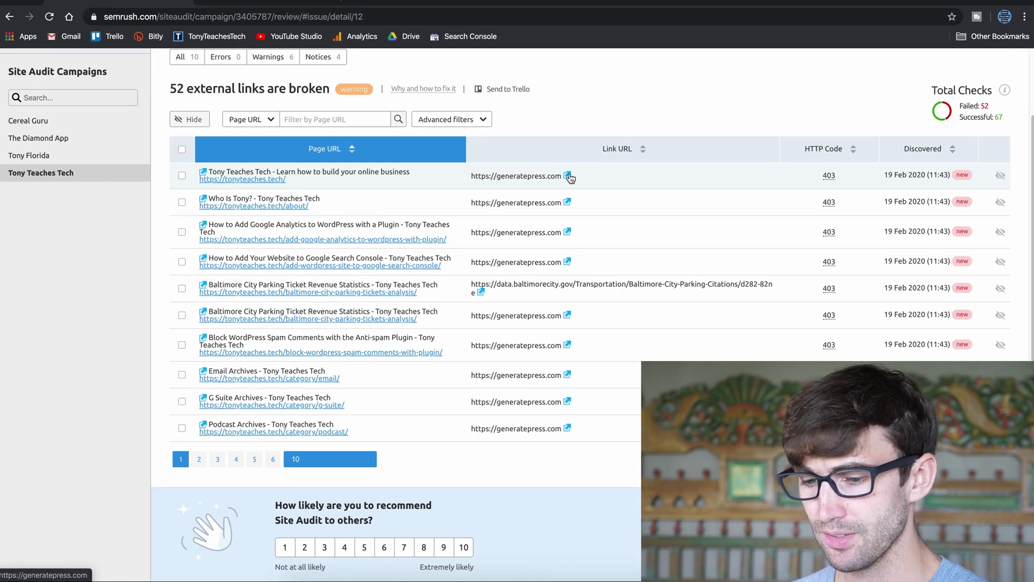
Step: Test the broken generatepress.com link, then page through broken links pages 2, 4 and 6
{"action": "left_click", "coordinate": [568, 176]}
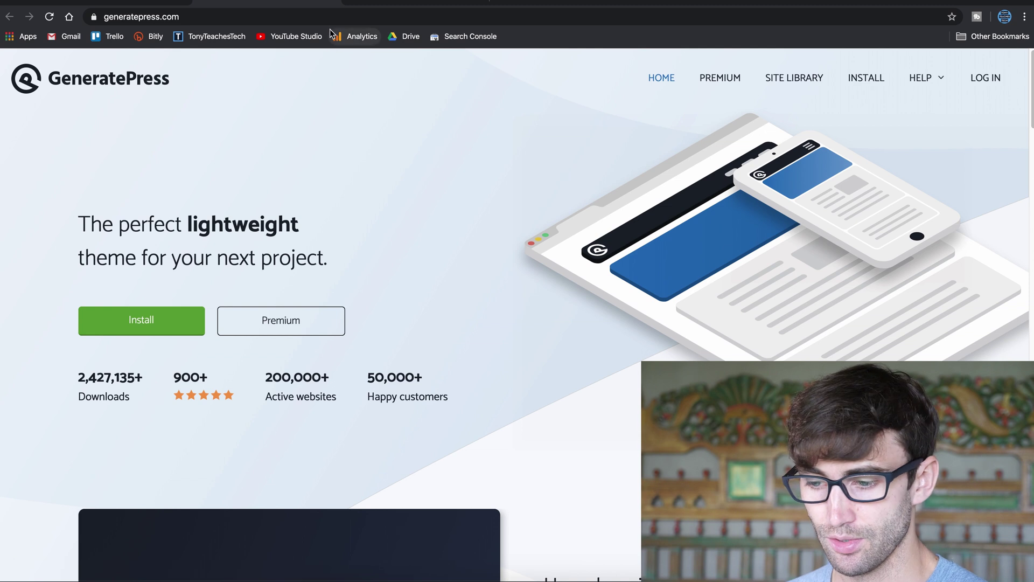
{"action": "left_click", "coordinate": [332, 3]}
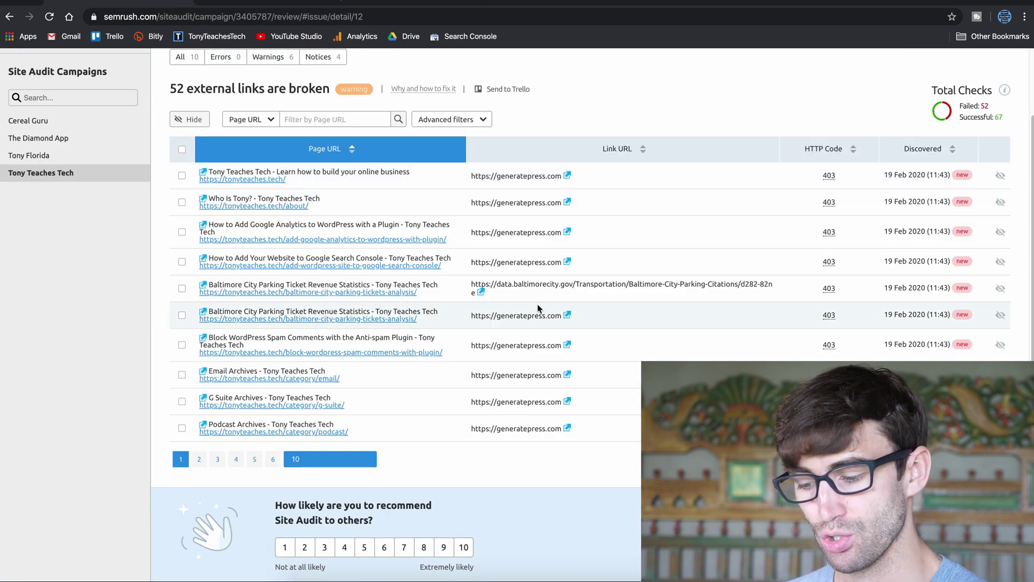
{"action": "scroll", "coordinate": [538, 308], "scroll_direction": "down", "scroll_amount": 1}
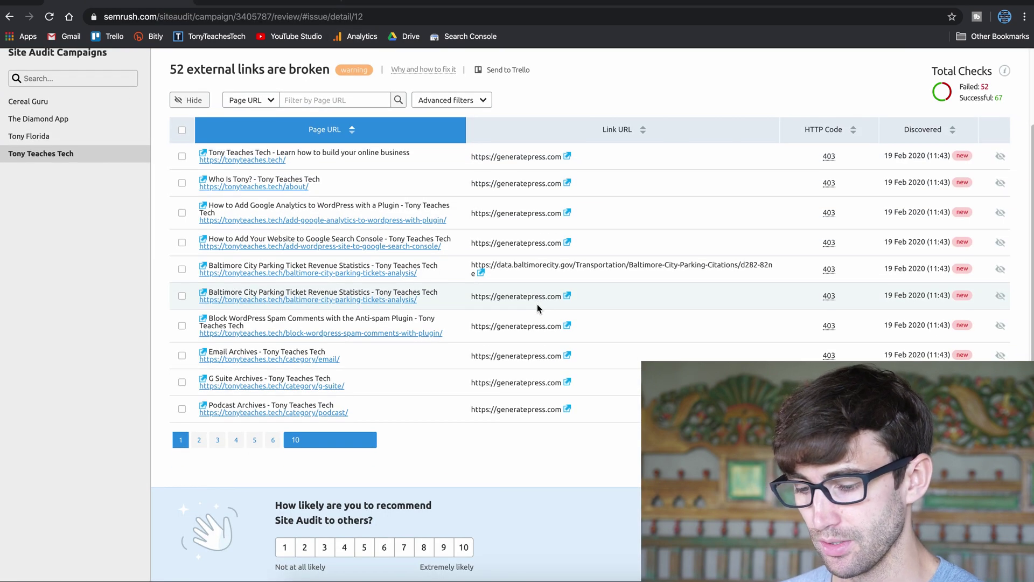
{"action": "left_click", "coordinate": [199, 442]}
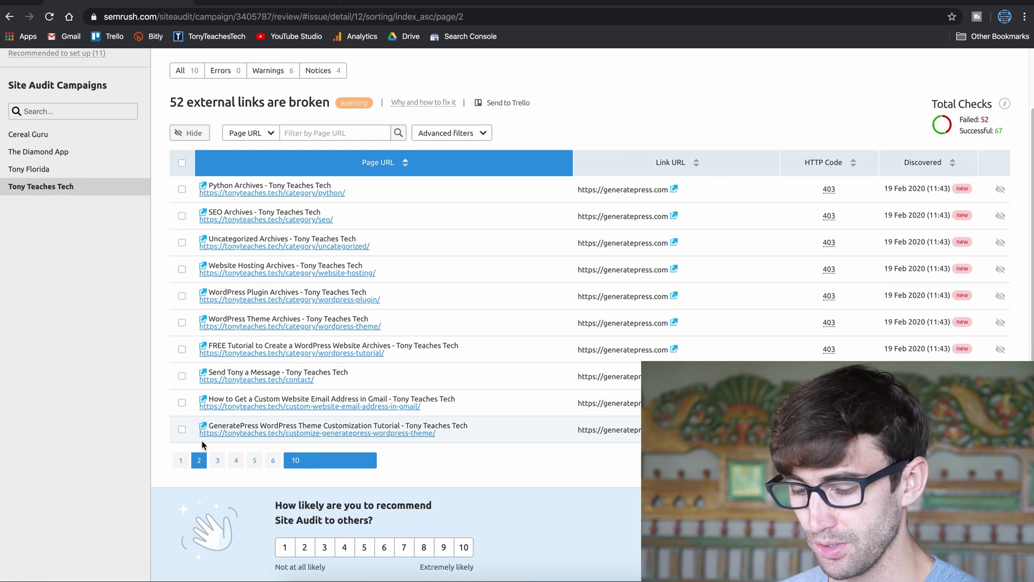
{"action": "left_click", "coordinate": [237, 461]}
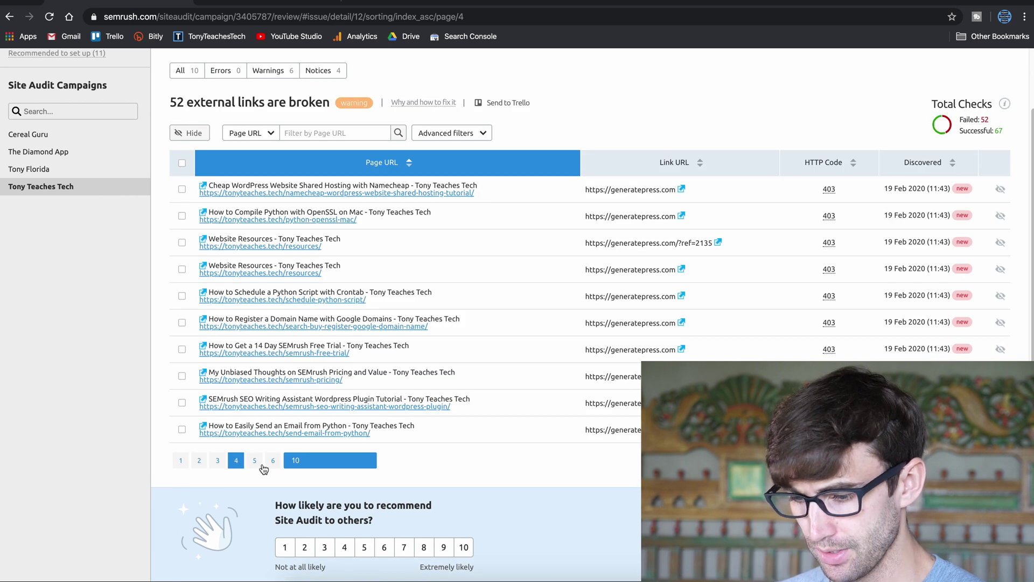
{"action": "left_click", "coordinate": [264, 462]}
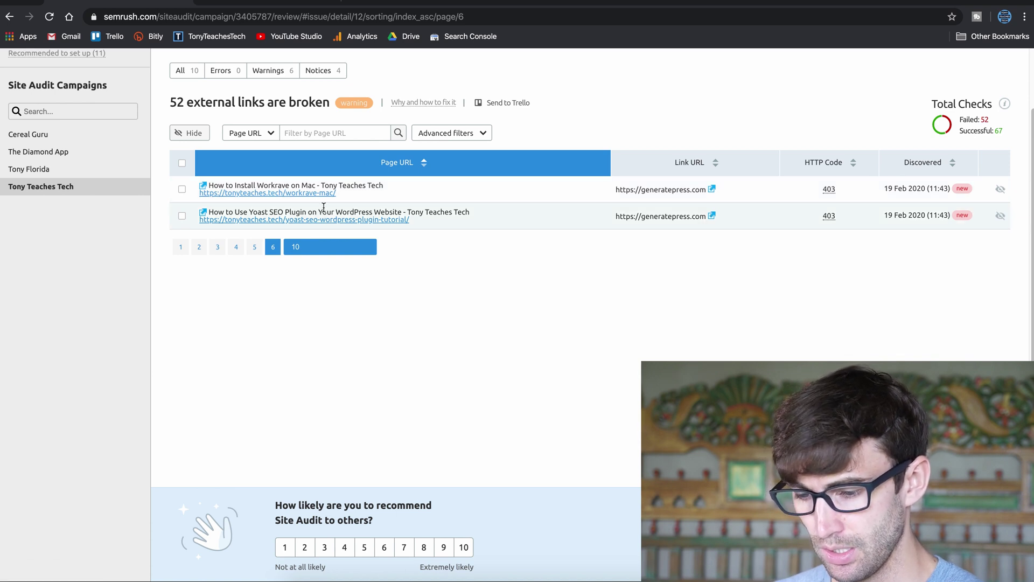
{"action": "scroll", "coordinate": [233, 136], "scroll_direction": "up", "scroll_amount": 1}
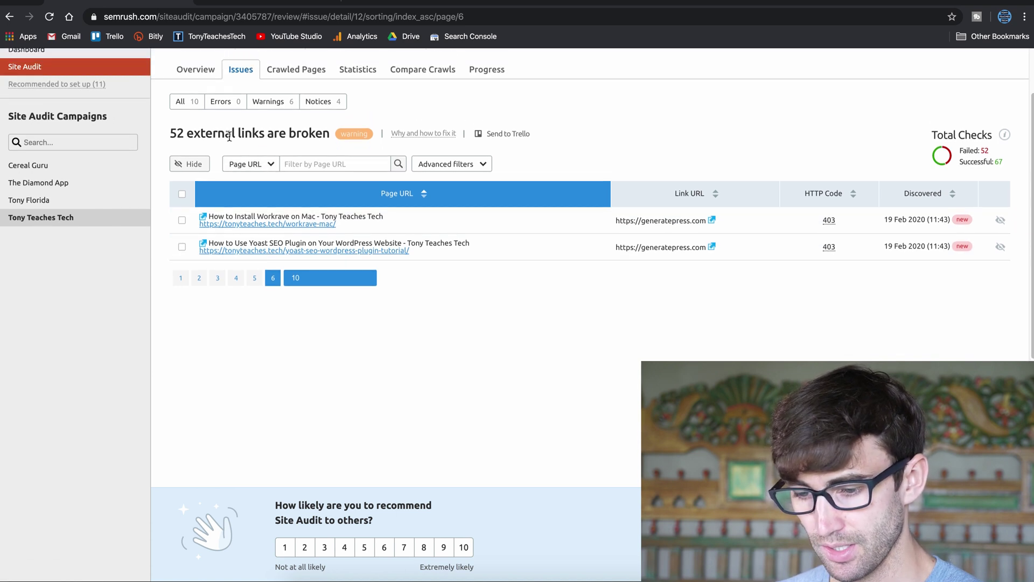
{"action": "scroll", "coordinate": [218, 113], "scroll_direction": "up", "scroll_amount": 1}
Step: Review the Notices and the fix advice, and inspect the 18 outgoing nofollow external links
{"action": "left_click", "coordinate": [197, 86]}
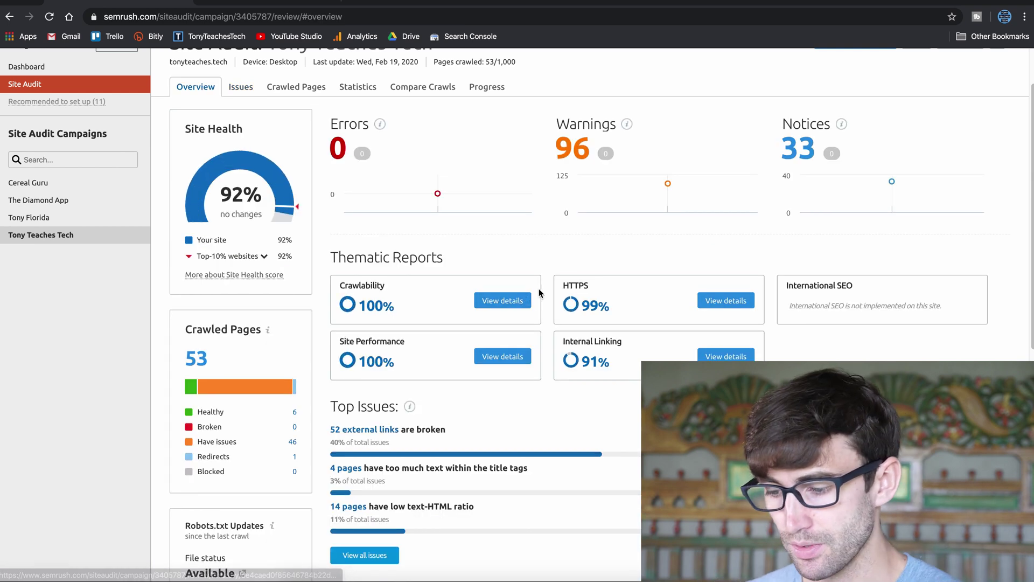
{"action": "left_click", "coordinate": [811, 143]}
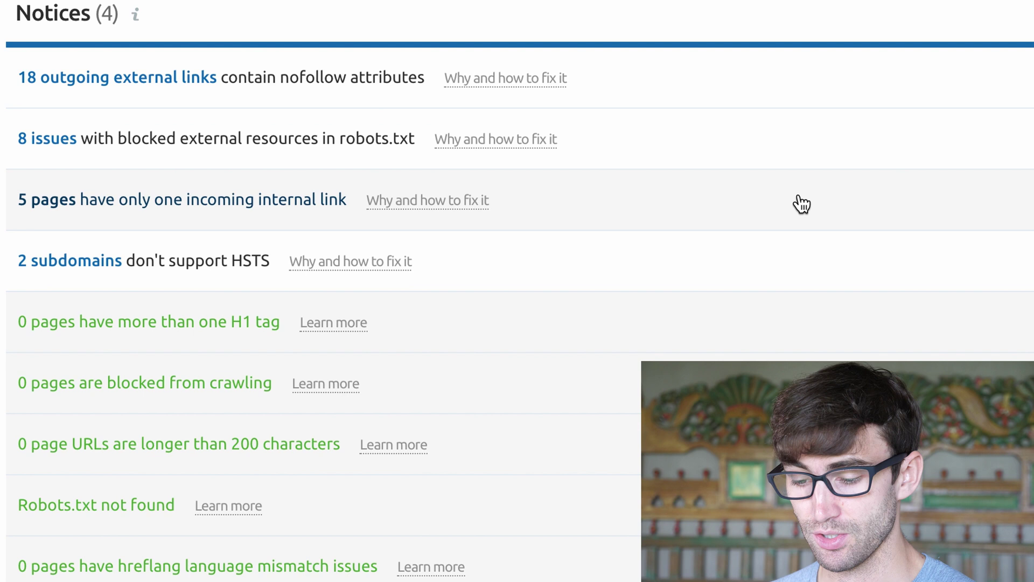
{"action": "scroll", "coordinate": [801, 205], "scroll_direction": "up", "scroll_amount": 1}
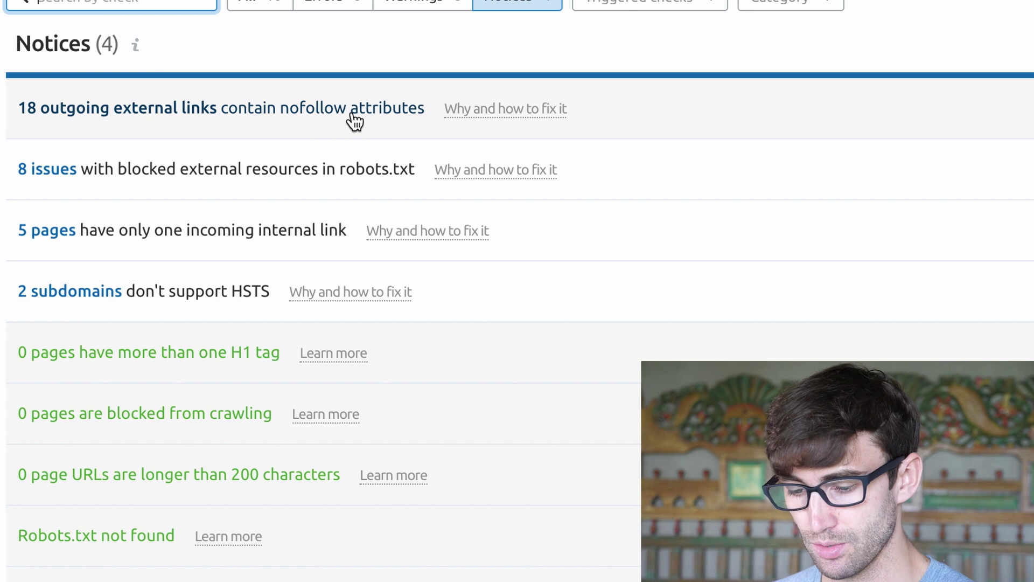
{"action": "left_click", "coordinate": [476, 114]}
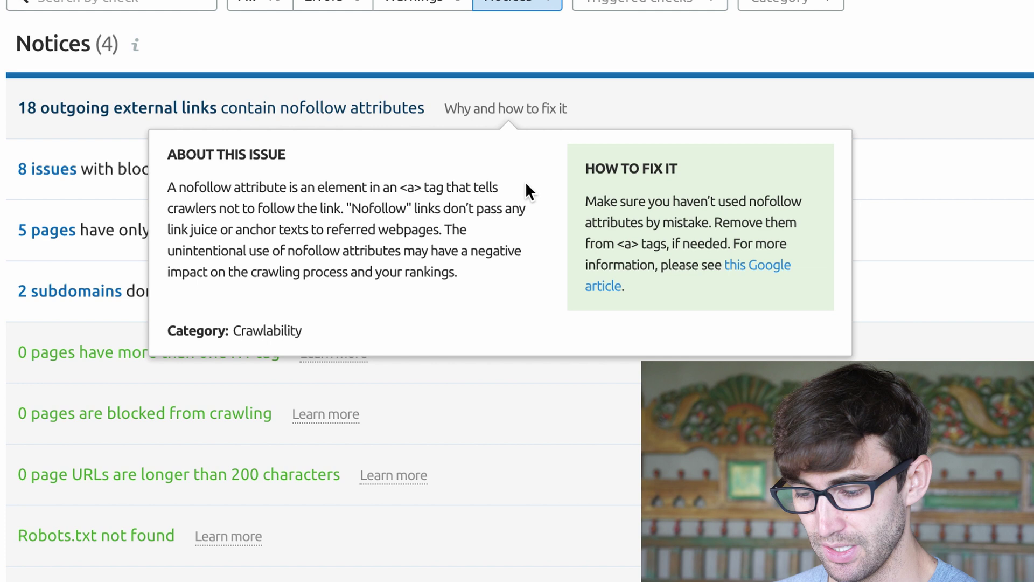
{"action": "left_click", "coordinate": [940, 99]}
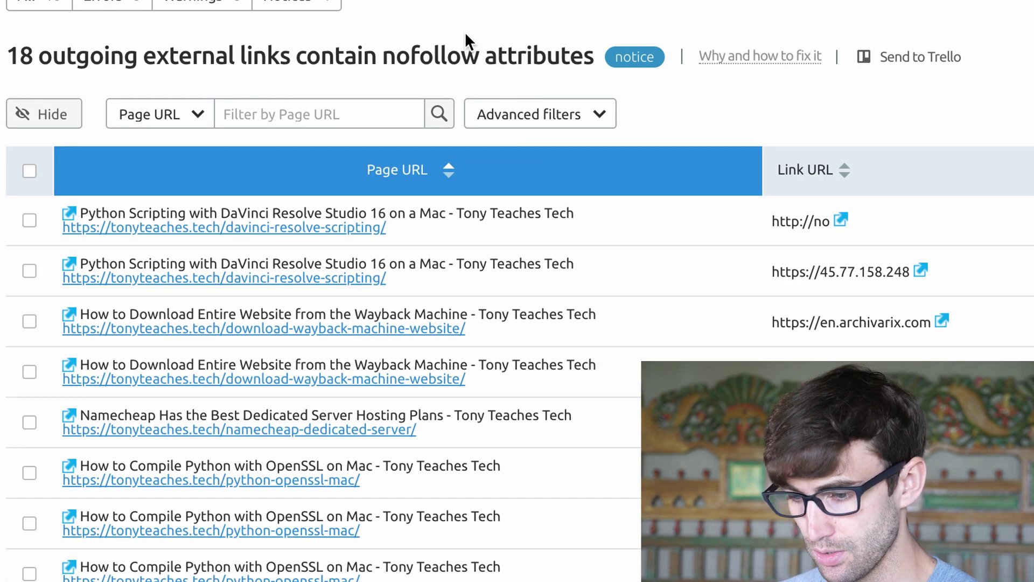
{"action": "key", "text": "alt+Left"}
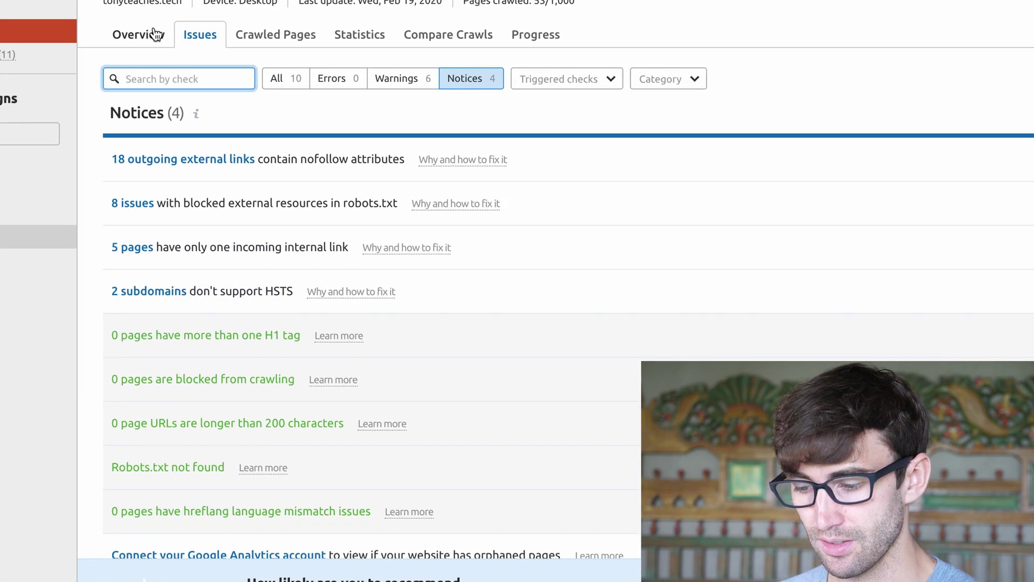
Step: Go back to the Site Audit Overview showing 92% site health
{"action": "left_click", "coordinate": [207, 103]}
{"action": "scroll", "coordinate": [293, 279], "scroll_direction": "down", "scroll_amount": 2}
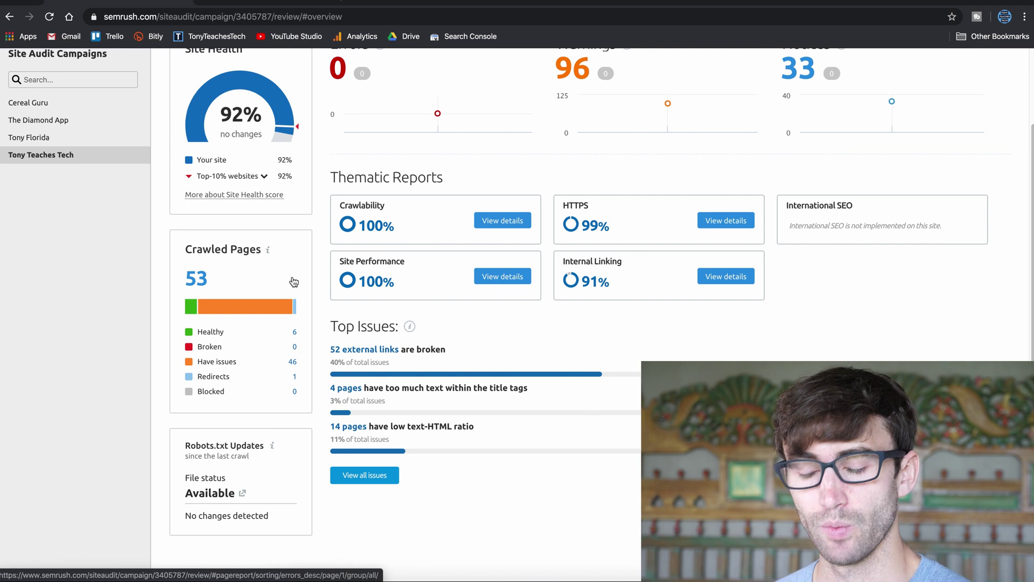
{"action": "scroll", "coordinate": [293, 282], "scroll_direction": "up", "scroll_amount": 3}
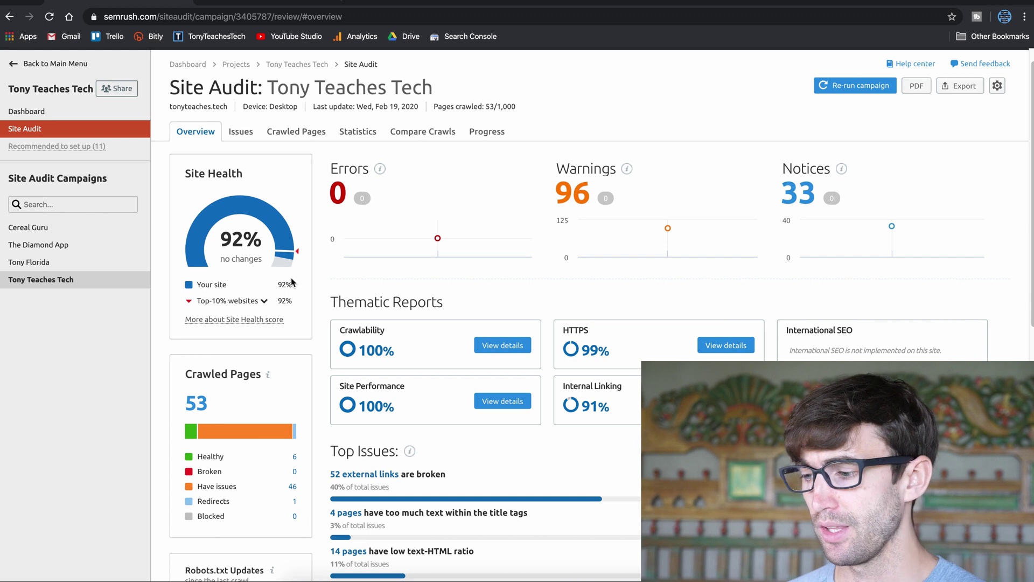
{"action": "left_click", "coordinate": [998, 86]}
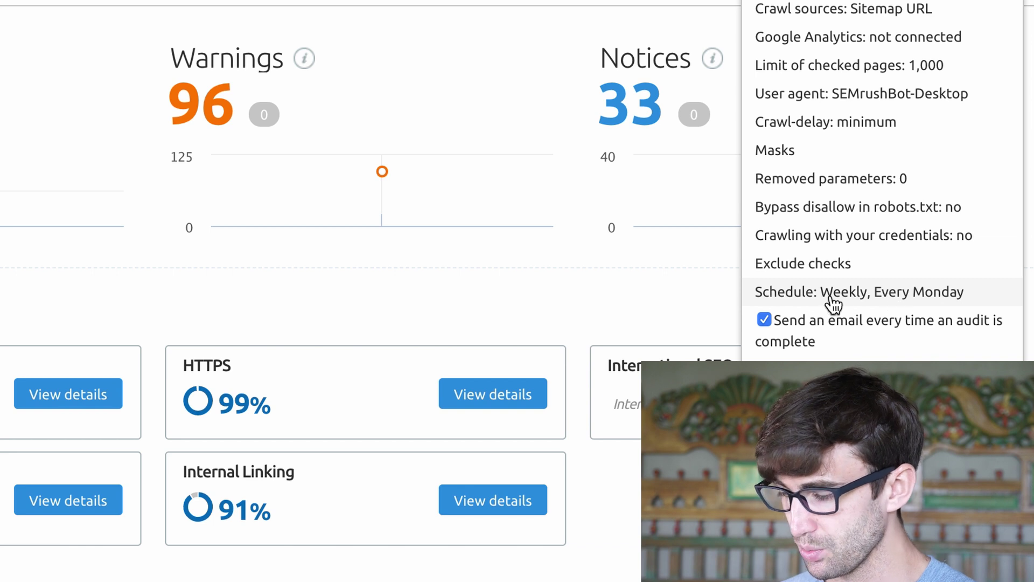
{"action": "left_click", "coordinate": [866, 305]}
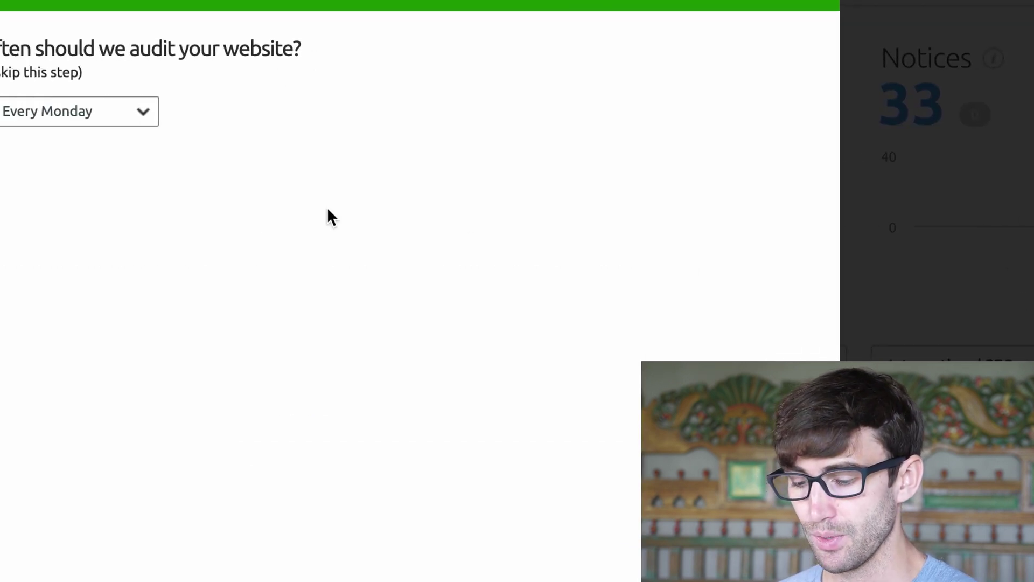
{"action": "left_click", "coordinate": [260, 115]}
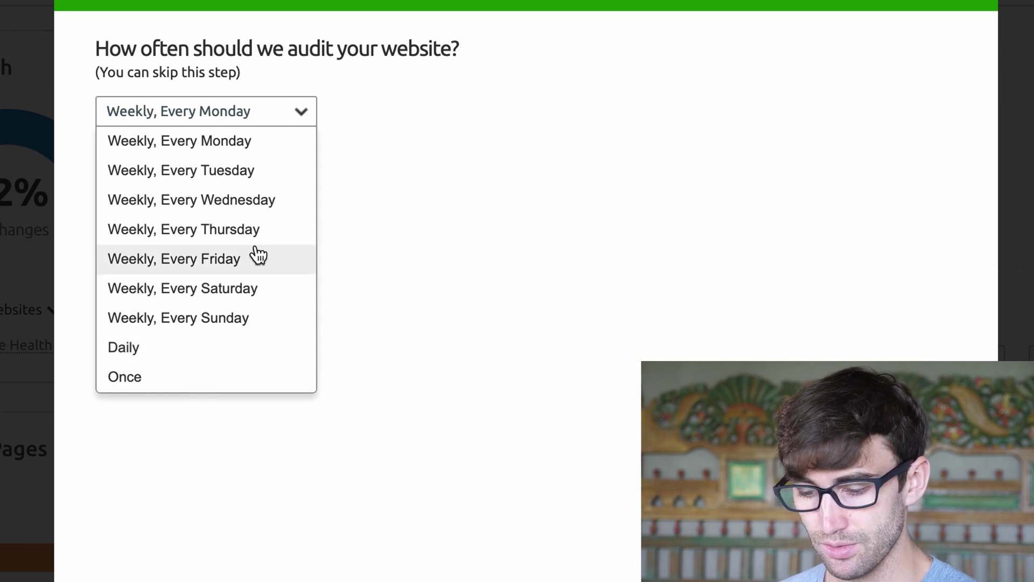
{"action": "left_click", "coordinate": [614, 212]}
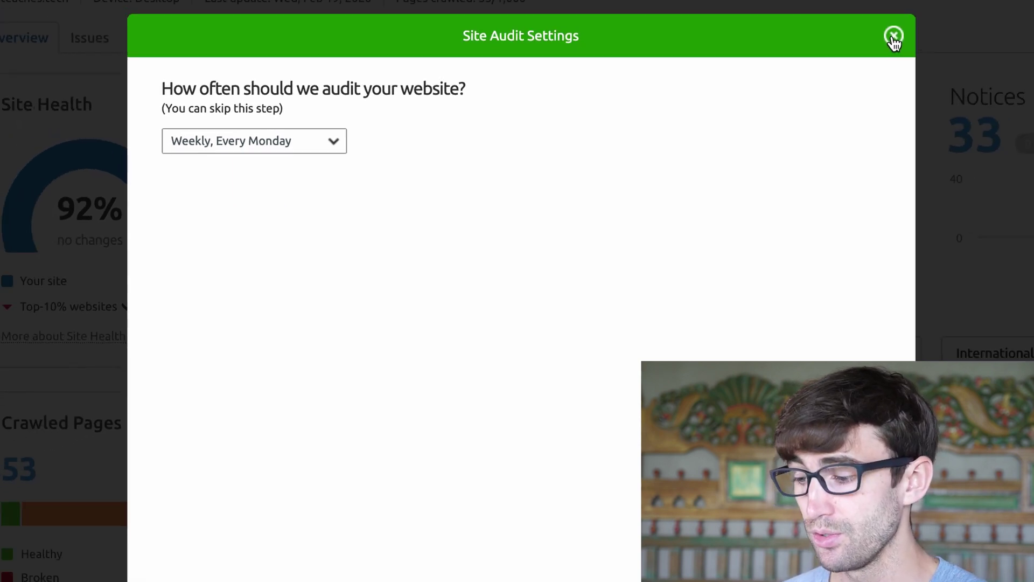
{"action": "left_click", "coordinate": [893, 37]}
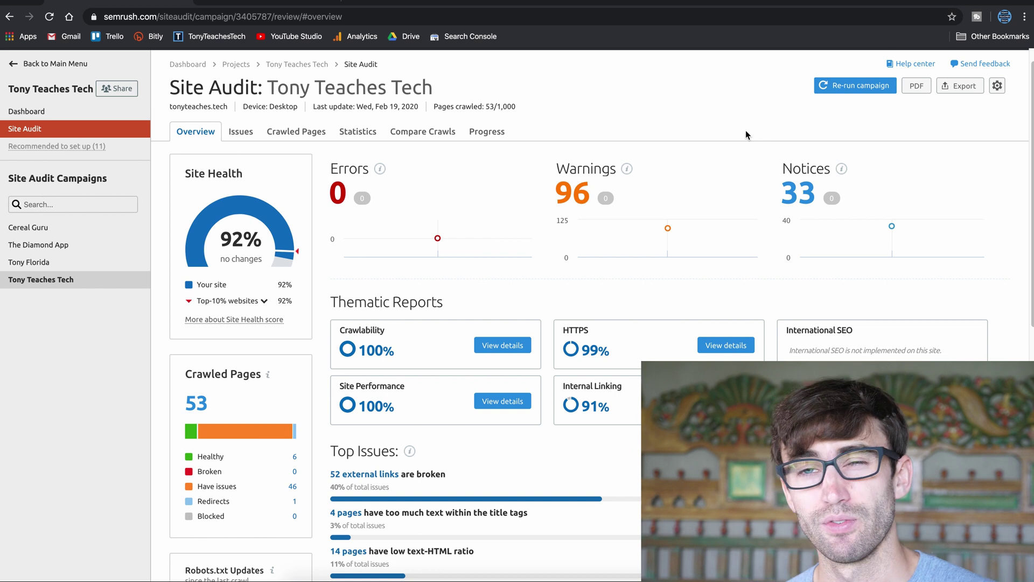